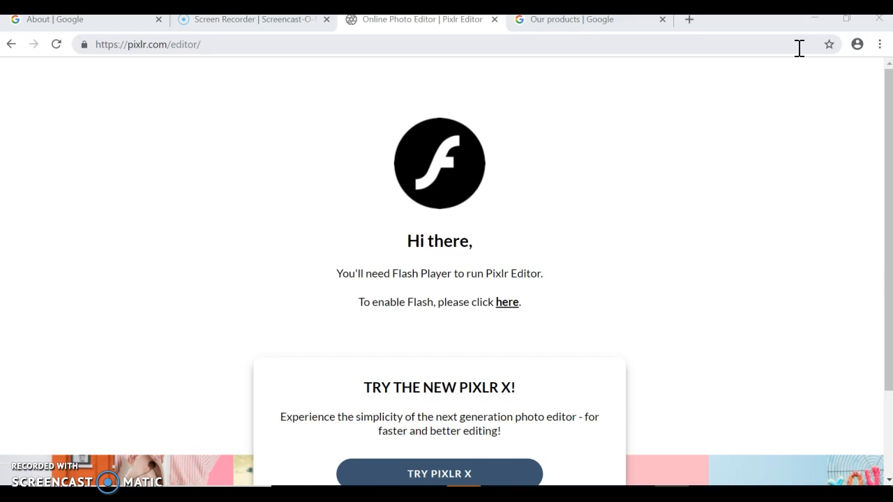
Allow Flash for pixlr.com so the Pixlr Editor can load.
{"action": "left_click", "coordinate": [232, 41]}
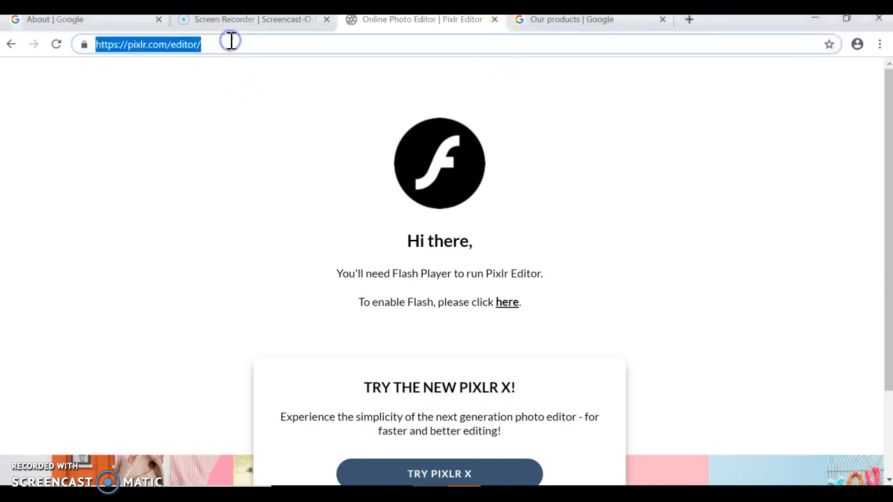
{"action": "left_click", "coordinate": [167, 135]}
{"action": "scroll", "coordinate": [447, 205], "scroll_direction": "down", "scroll_amount": 2}
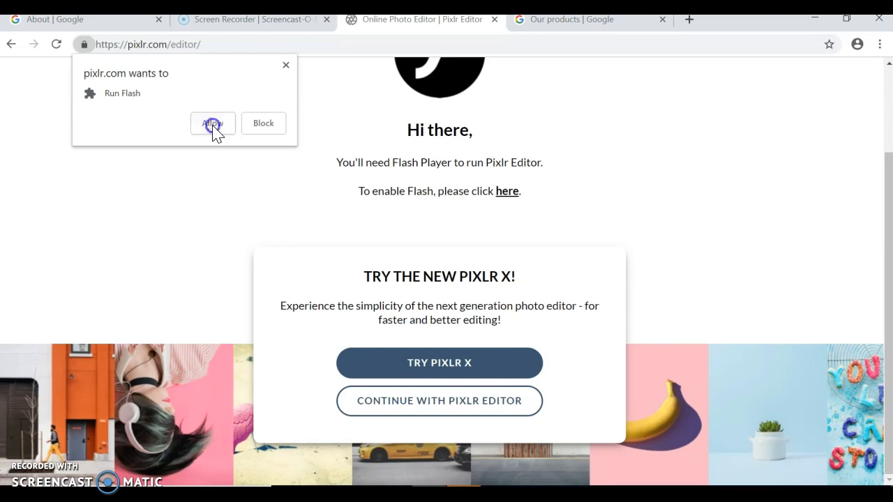
{"action": "left_click", "coordinate": [212, 126]}
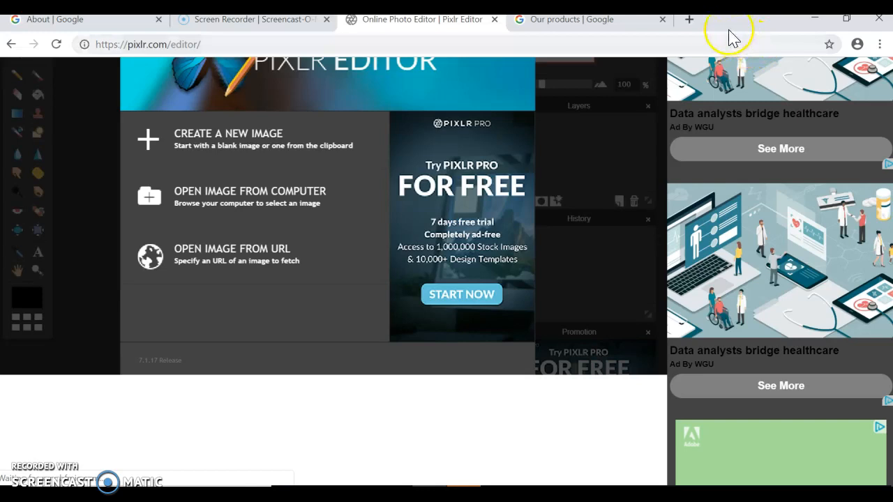
In a new tab, enter 'pix' and load the autocompleted Pixlr editor address.
{"action": "left_click", "coordinate": [689, 19]}
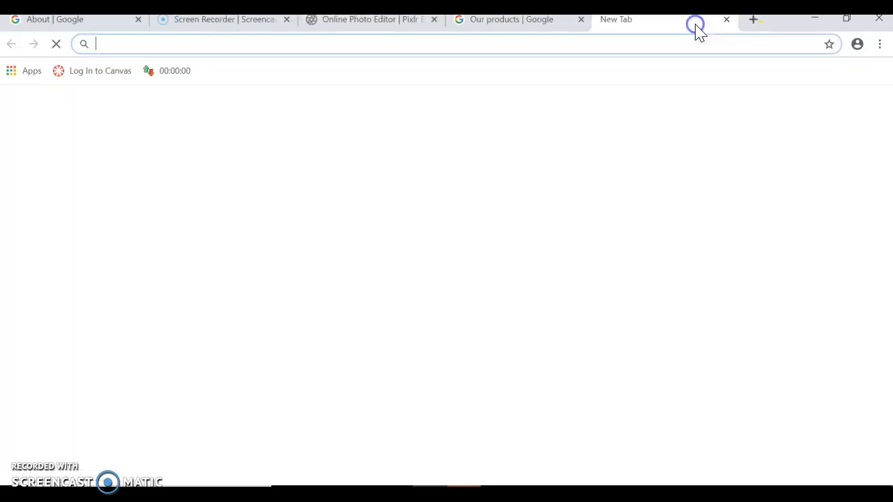
{"action": "type", "text": "pix"}
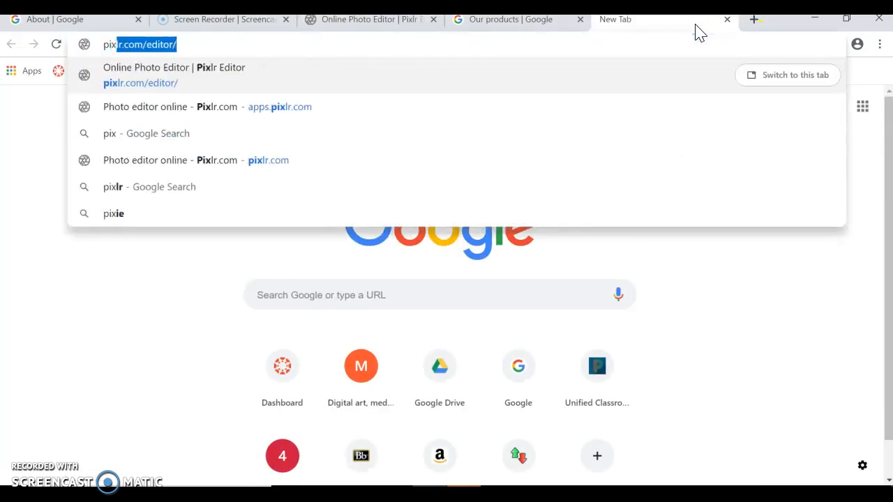
{"action": "key", "text": "Return"}
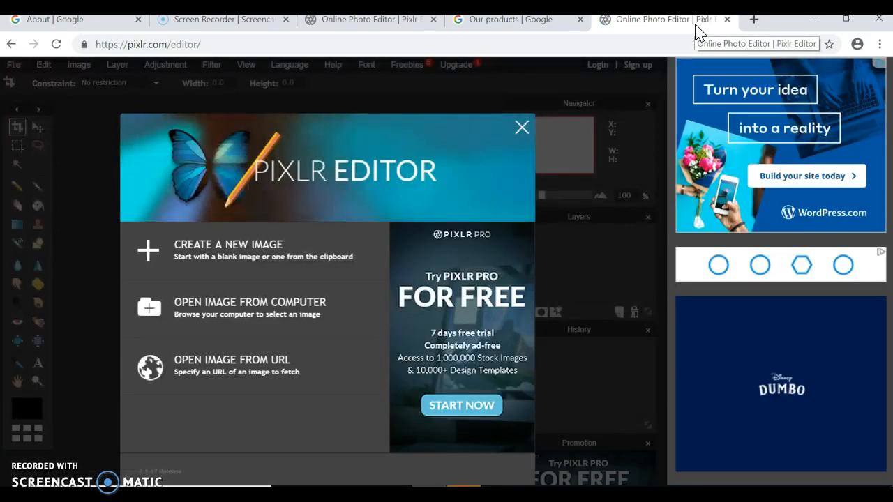
Open the berry photo IMG_6920 from the Downloads folder in Pixlr Editor.
{"action": "left_click", "coordinate": [190, 322]}
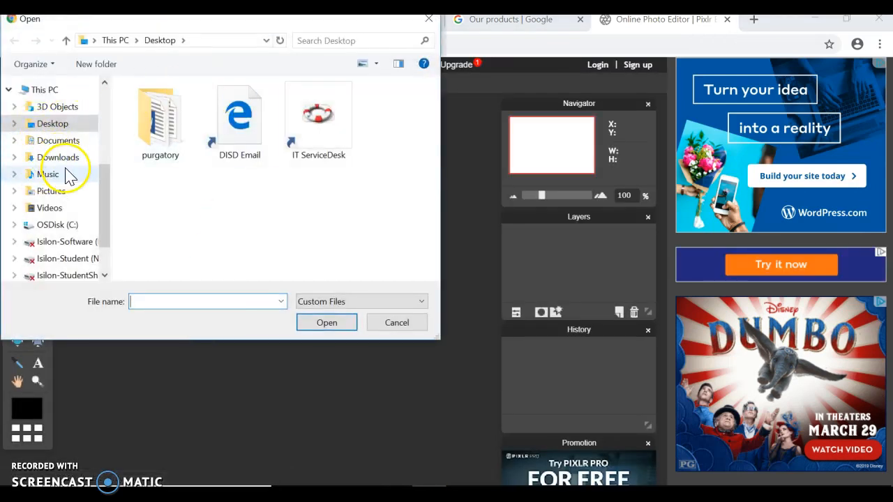
{"action": "scroll", "coordinate": [66, 171], "scroll_direction": "down", "scroll_amount": 1}
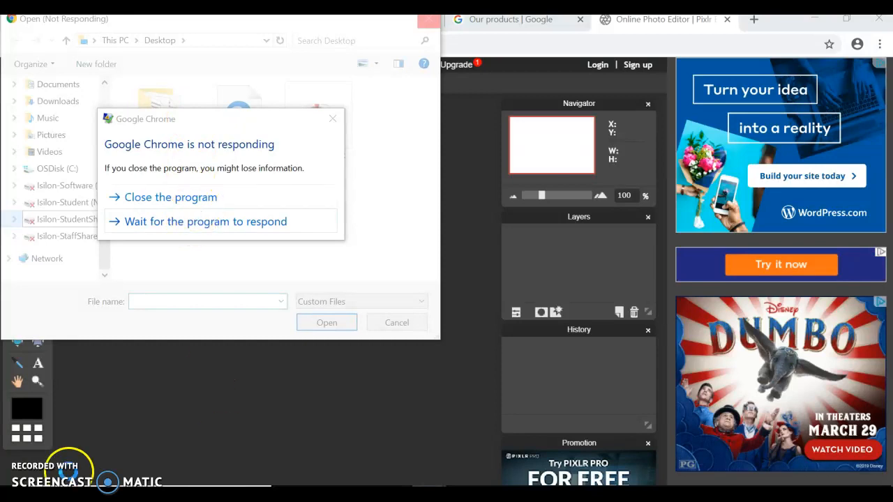
{"action": "left_click", "coordinate": [39, 183]}
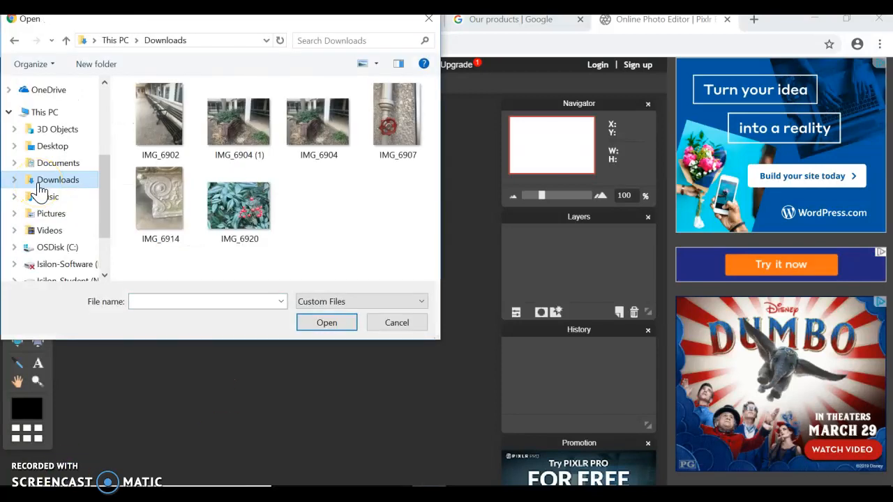
{"action": "left_click", "coordinate": [235, 205]}
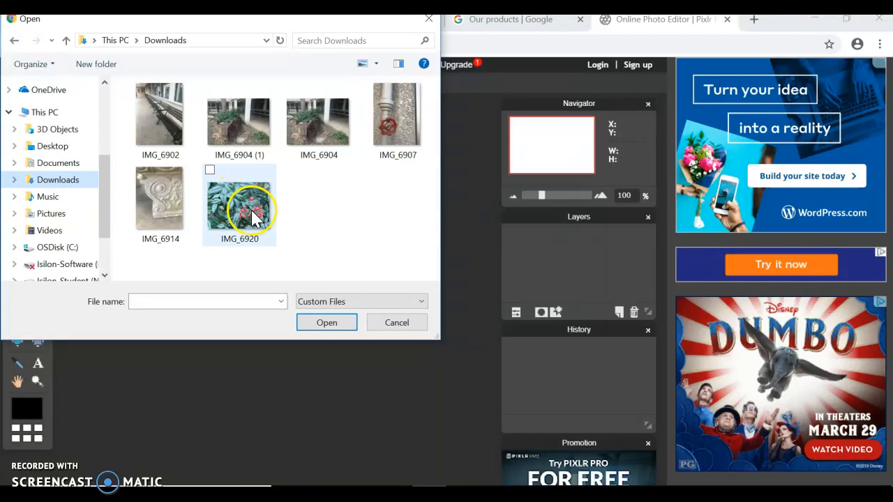
{"action": "left_click", "coordinate": [338, 320]}
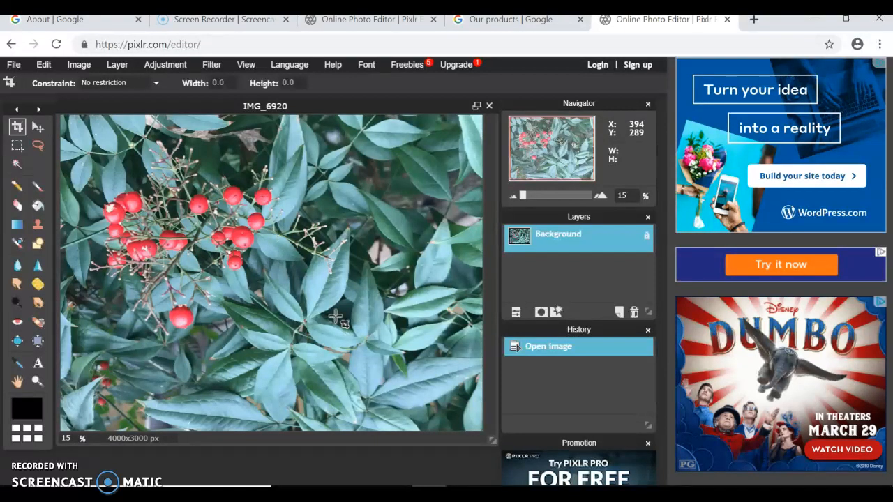
{"action": "left_click", "coordinate": [753, 20]}
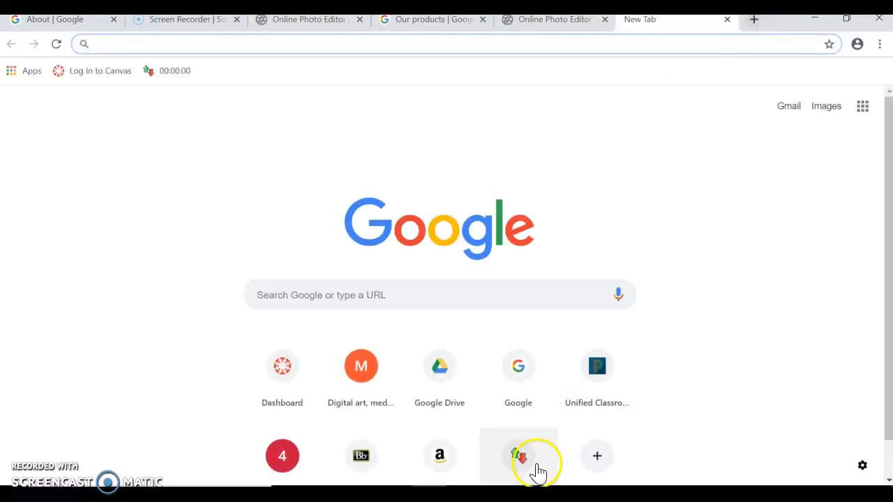
Go from the Digital art shortcut through Ms. Dunlap's Classroom to the Fifth Six Weeks page.
{"action": "left_click", "coordinate": [361, 387]}
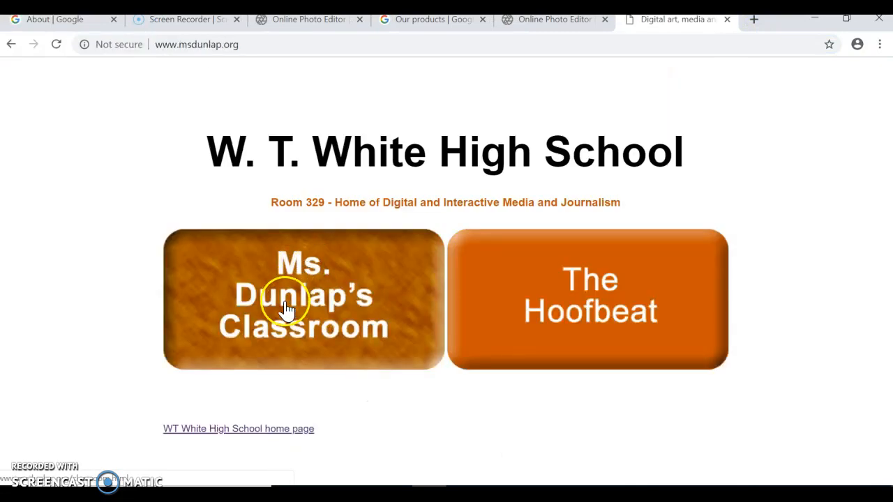
{"action": "left_click", "coordinate": [285, 305]}
{"action": "left_click", "coordinate": [354, 270]}
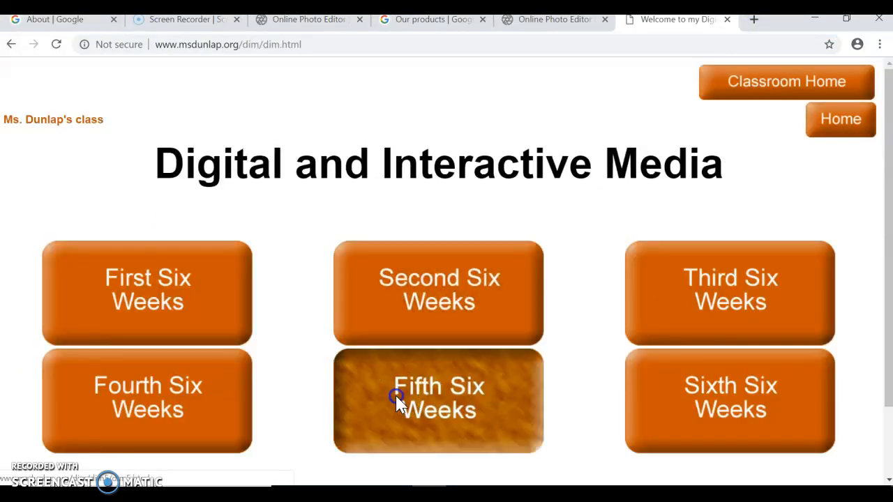
{"action": "left_click", "coordinate": [394, 403]}
Read the list of composition topics, then return to the Pixlr Editor tab.
{"action": "scroll", "coordinate": [375, 365], "scroll_direction": "down", "scroll_amount": 4}
{"action": "left_click_drag", "start_coordinate": [116, 195], "coordinate": [49, 175]}
{"action": "left_click", "coordinate": [129, 186]}
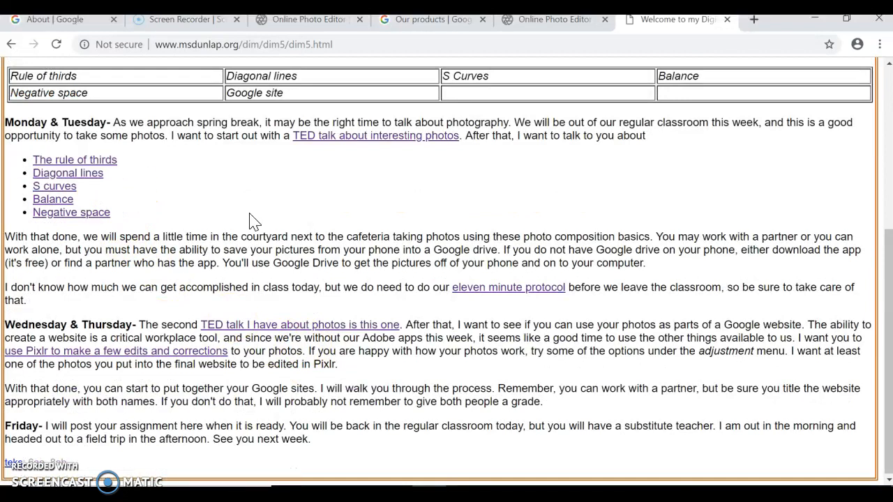
{"action": "left_click", "coordinate": [570, 21]}
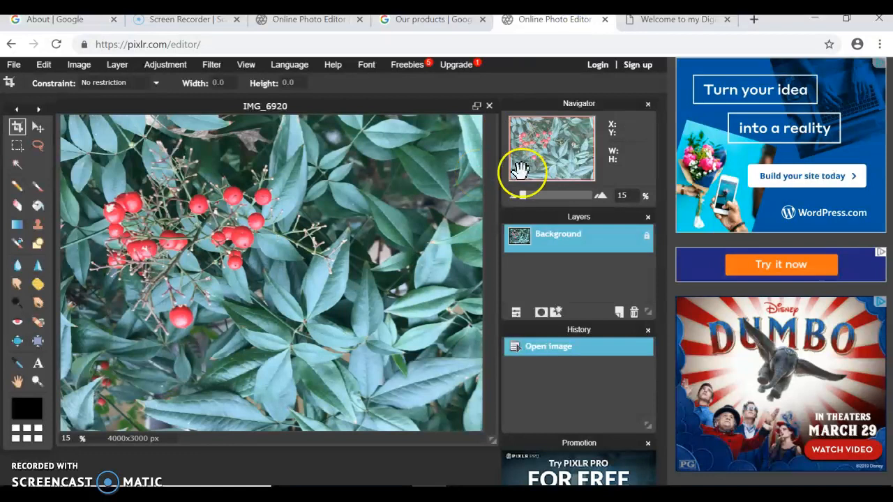
Decline the trial crop along the top and rotate the canvas 180°.
{"action": "left_click_drag", "start_coordinate": [266, 125], "coordinate": [112, 115]}
{"action": "left_click", "coordinate": [78, 195]}
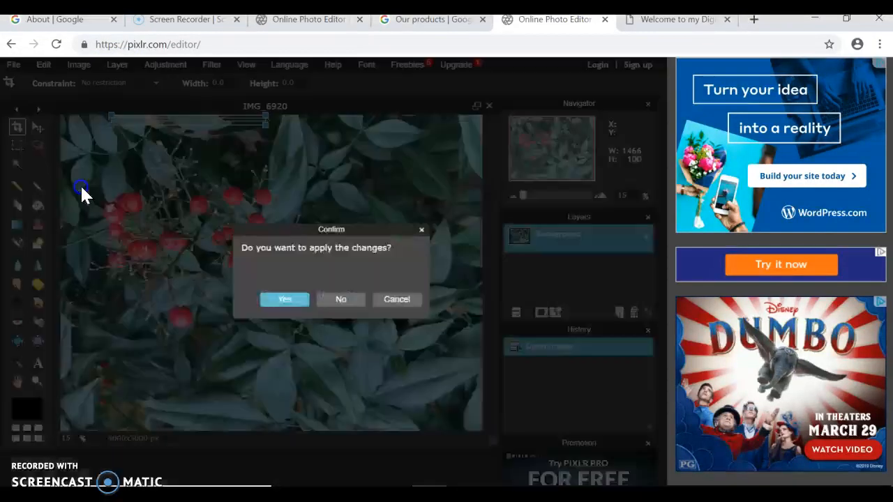
{"action": "left_click", "coordinate": [385, 301]}
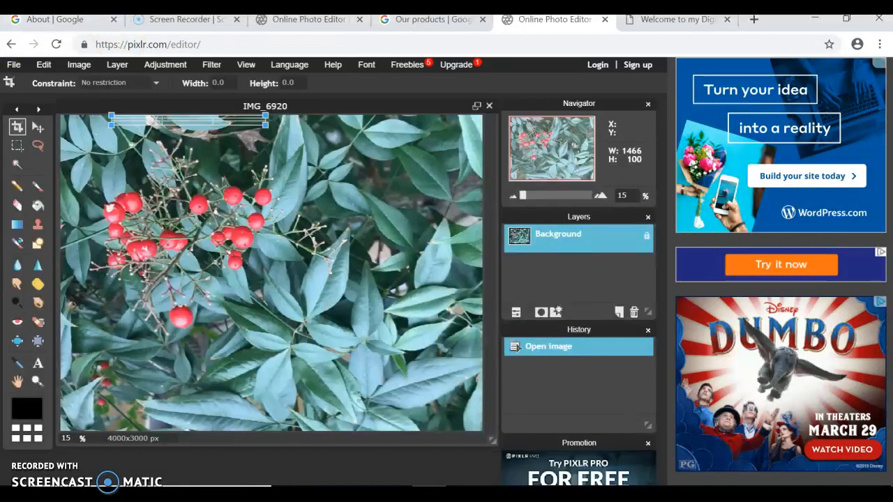
{"action": "left_click", "coordinate": [89, 61]}
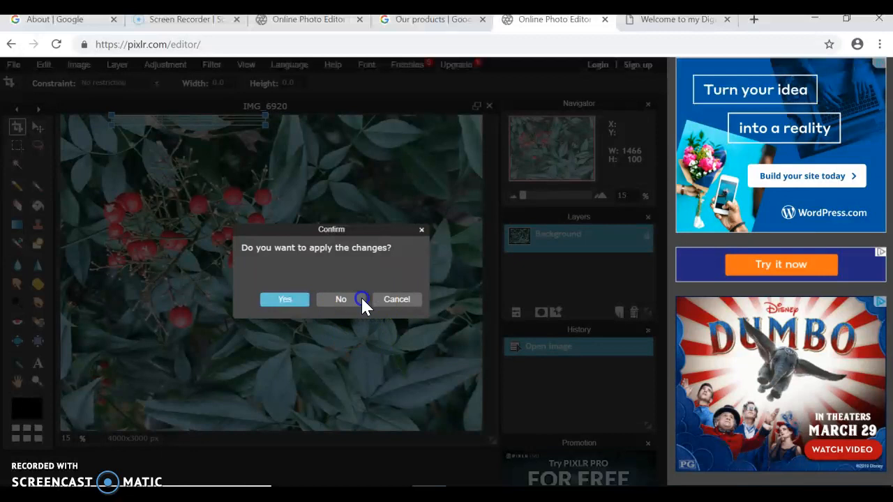
{"action": "left_click", "coordinate": [360, 296]}
{"action": "left_click", "coordinate": [85, 66]}
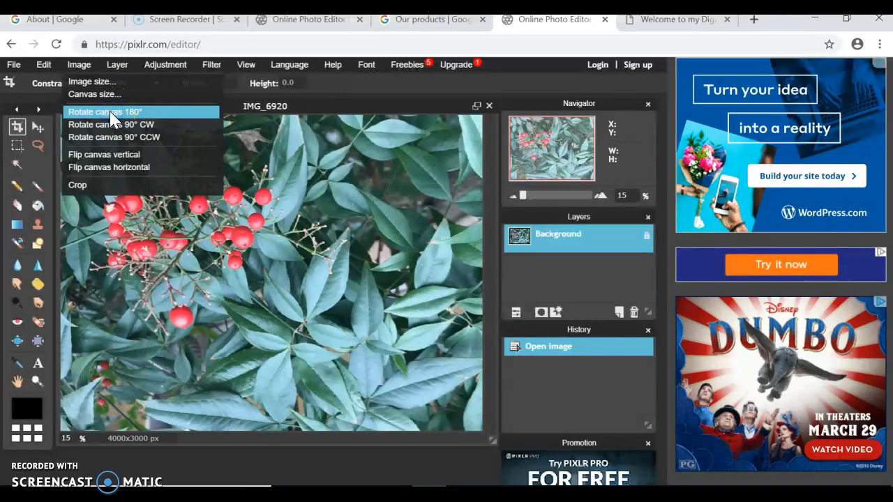
{"action": "left_click", "coordinate": [114, 115]}
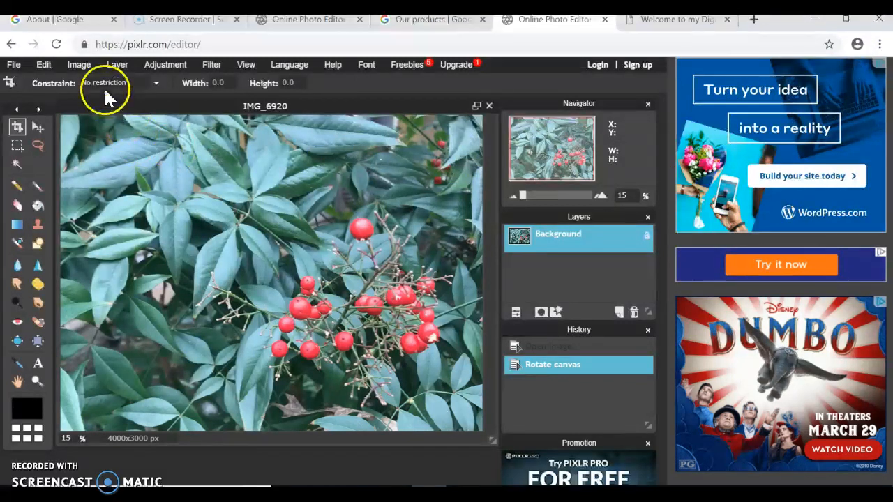
Apply Hue & Saturation with Hue -81, Saturation 78 and Lightness -26.
{"action": "left_click", "coordinate": [164, 64]}
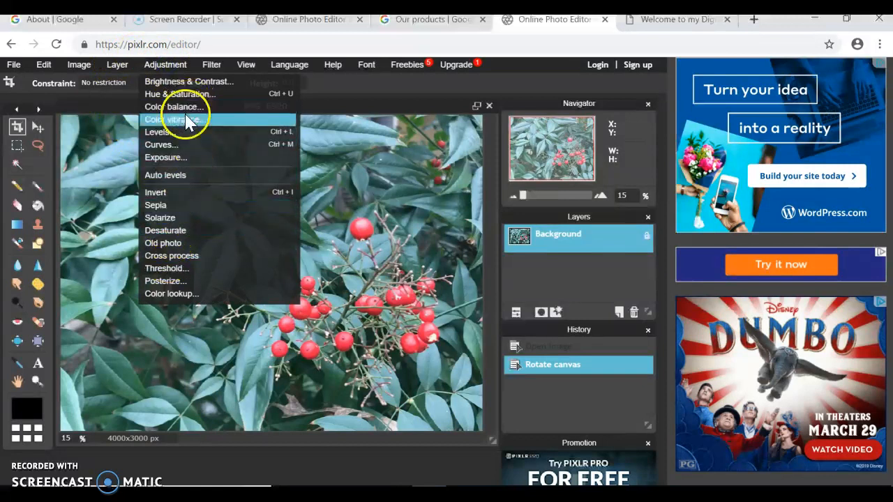
{"action": "left_click", "coordinate": [198, 93]}
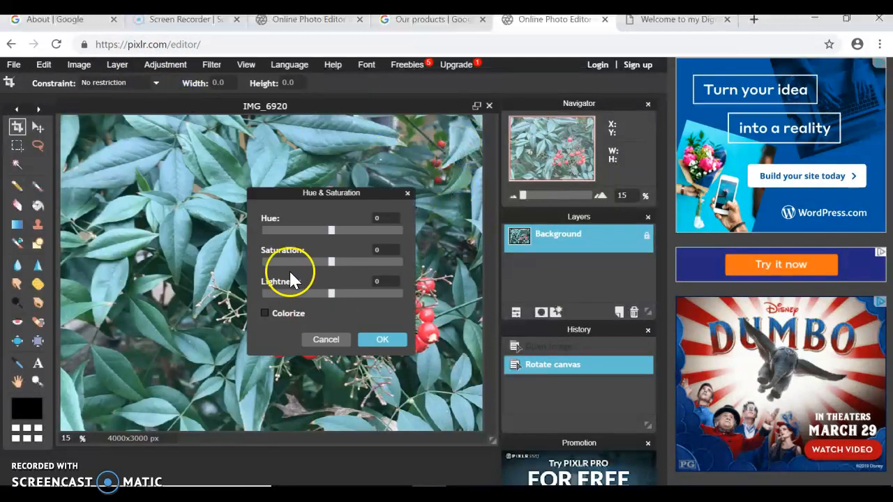
{"action": "left_click_drag", "start_coordinate": [320, 193], "coordinate": [533, 162]}
{"action": "mouse_move", "coordinate": [546, 203]}
{"action": "left_mouse_down"}
{"action": "mouse_move", "coordinate": [571, 205]}
{"action": "mouse_move", "coordinate": [554, 202]}
{"action": "left_mouse_up"}
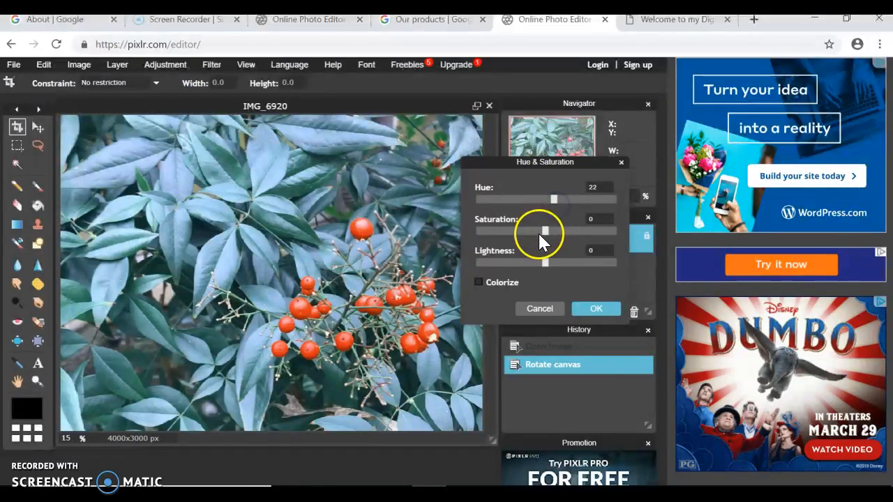
{"action": "left_click_drag", "start_coordinate": [545, 236], "coordinate": [598, 230]}
{"action": "left_click_drag", "start_coordinate": [547, 263], "coordinate": [528, 265]}
{"action": "left_click_drag", "start_coordinate": [566, 200], "coordinate": [513, 218]}
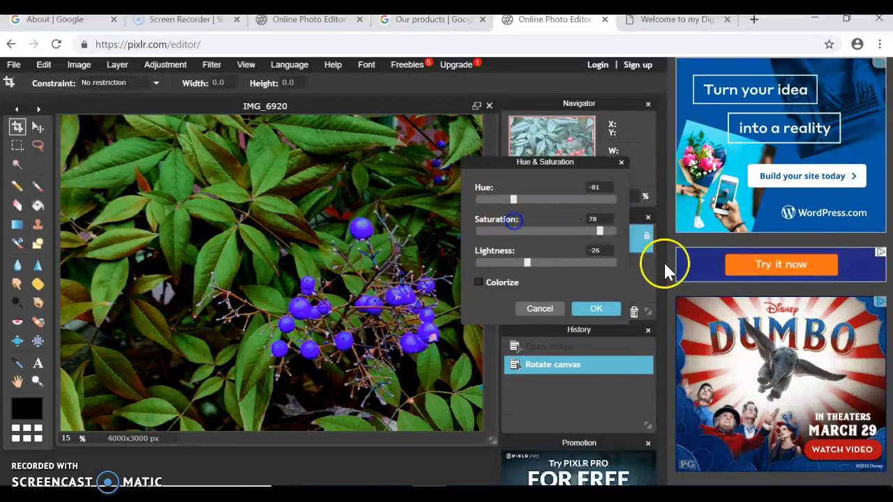
{"action": "left_click", "coordinate": [594, 309]}
Apply the Solarize adjustment, then try the Scanlines filter on the photo.
{"action": "left_click", "coordinate": [157, 67]}
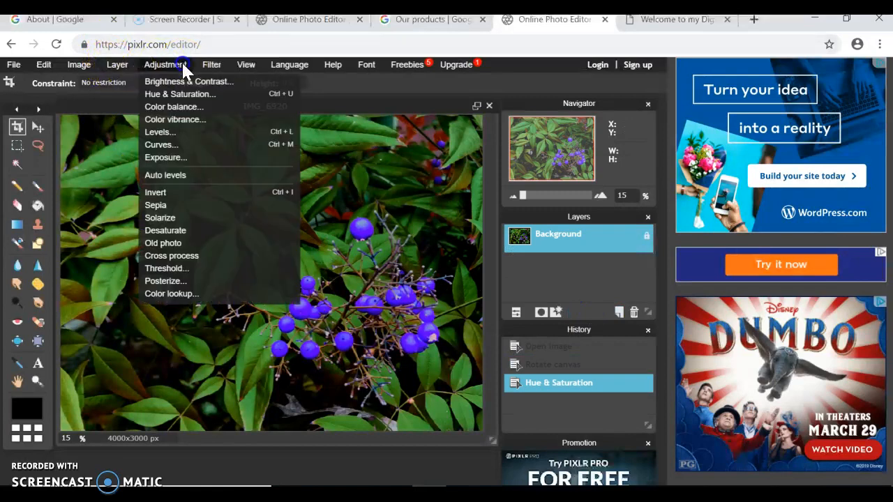
{"action": "left_click", "coordinate": [185, 221]}
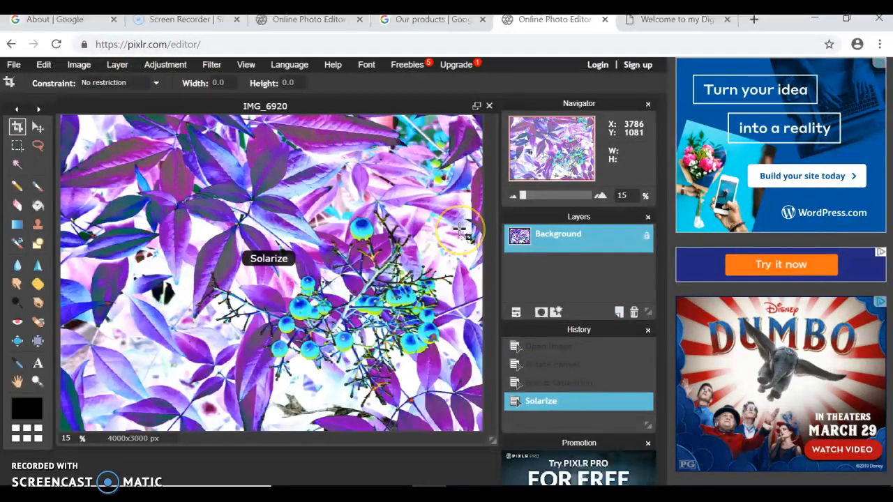
{"action": "left_click", "coordinate": [211, 65]}
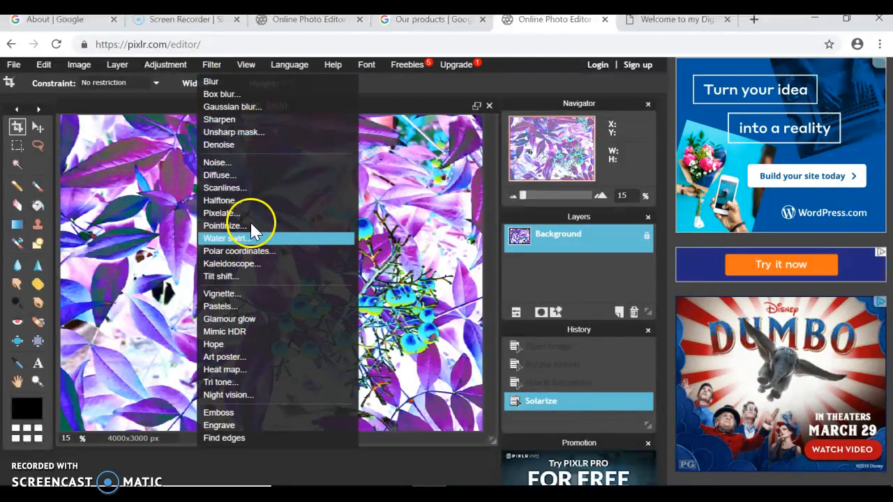
{"action": "left_click", "coordinate": [253, 194]}
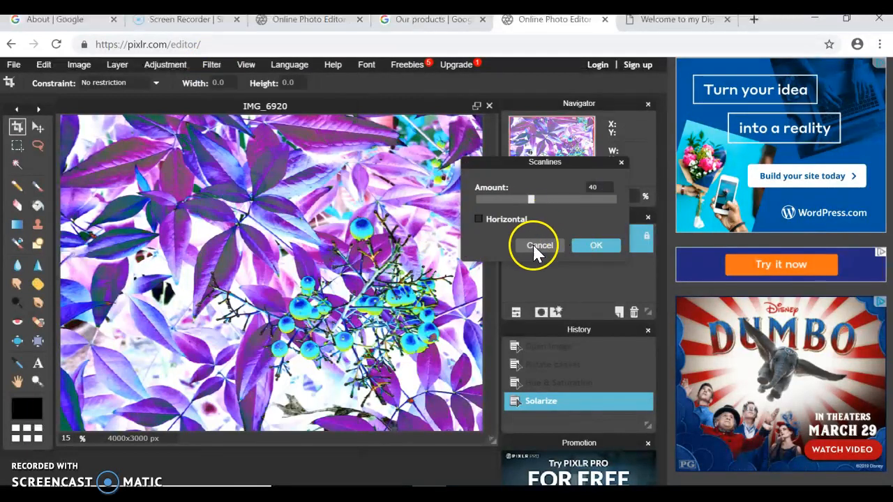
{"action": "left_click", "coordinate": [595, 248]}
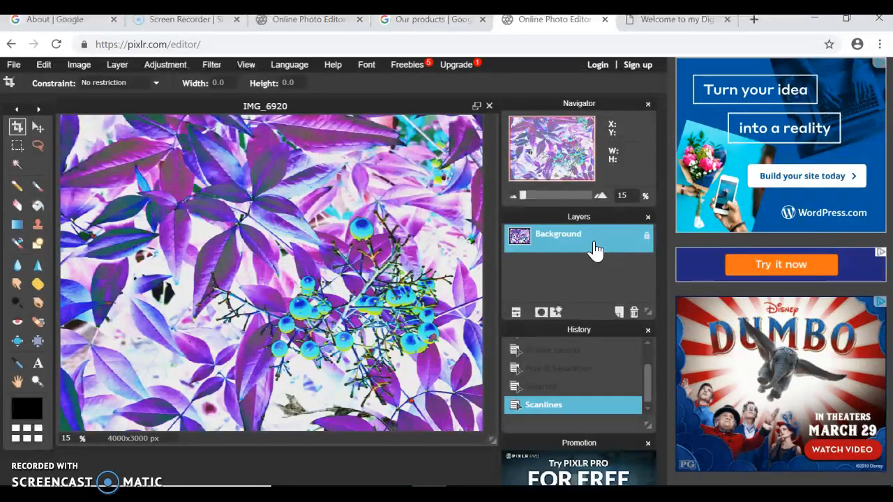
Step back in History to the solarized version and bring up the Kaleidoscope filter.
{"action": "left_click", "coordinate": [541, 387]}
{"action": "left_click", "coordinate": [549, 369]}
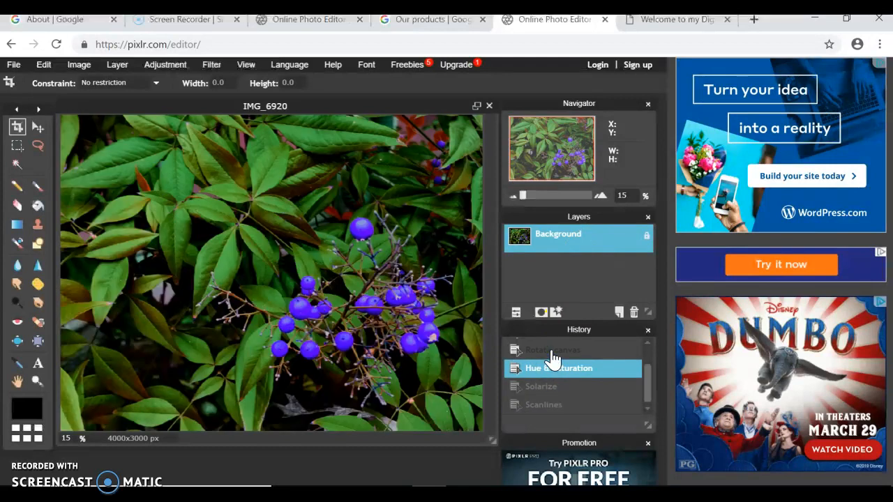
{"action": "left_click", "coordinate": [552, 351]}
{"action": "left_click", "coordinate": [562, 369]}
{"action": "left_click", "coordinate": [546, 387]}
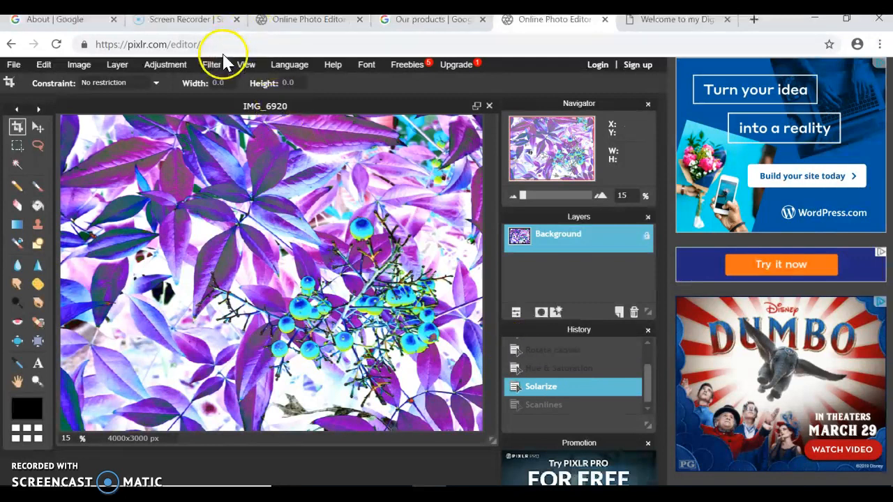
{"action": "left_click", "coordinate": [212, 64]}
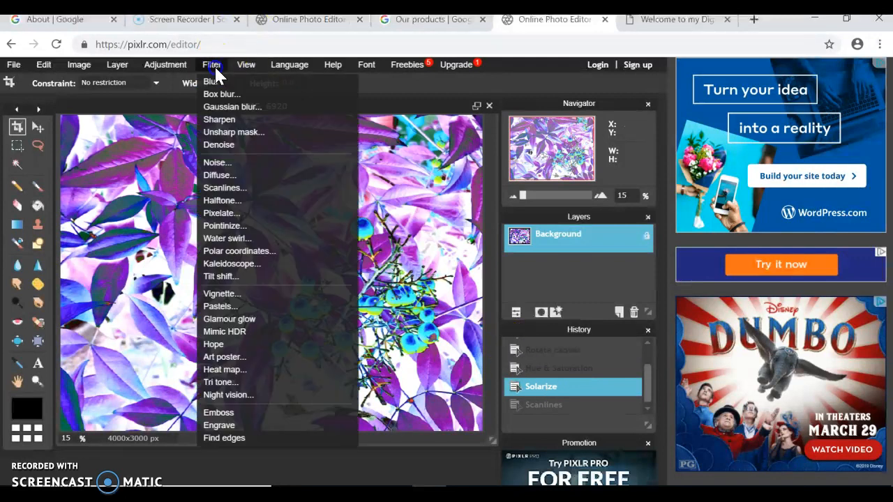
{"action": "left_click", "coordinate": [253, 269]}
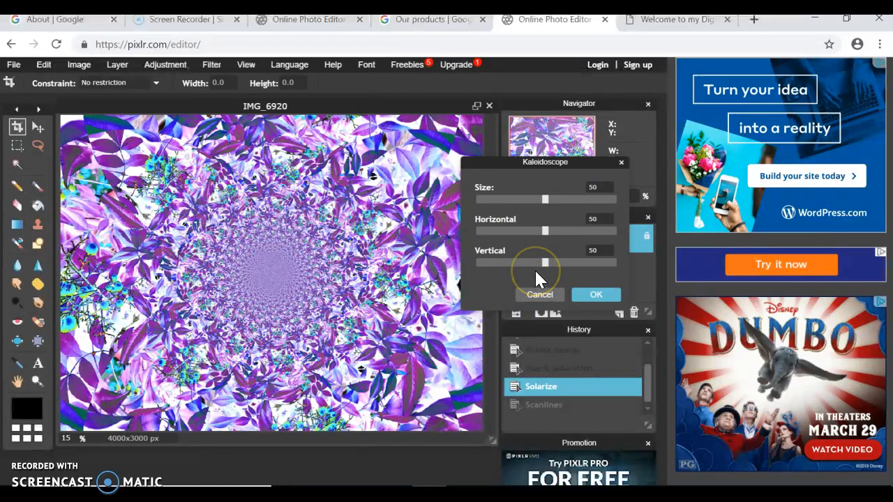
Apply Kaleidoscope at Size 50 with Horizontal 30 and Vertical 27.
{"action": "left_click", "coordinate": [505, 230]}
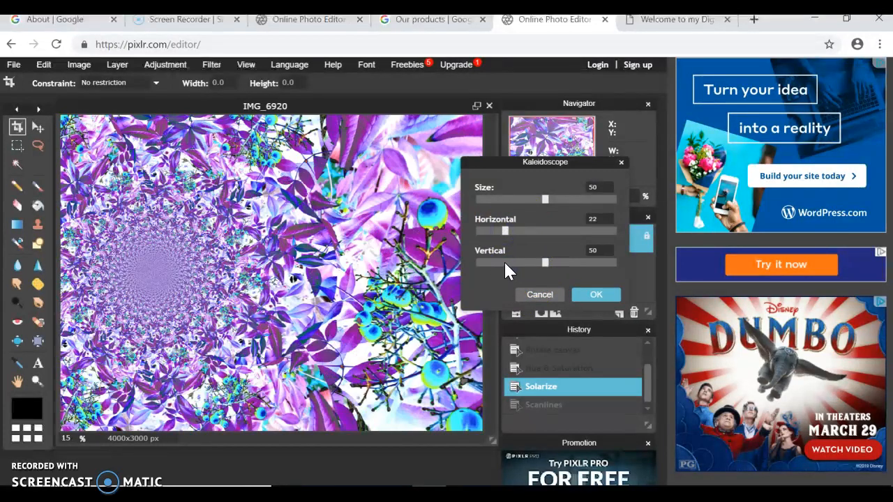
{"action": "left_click", "coordinate": [503, 263]}
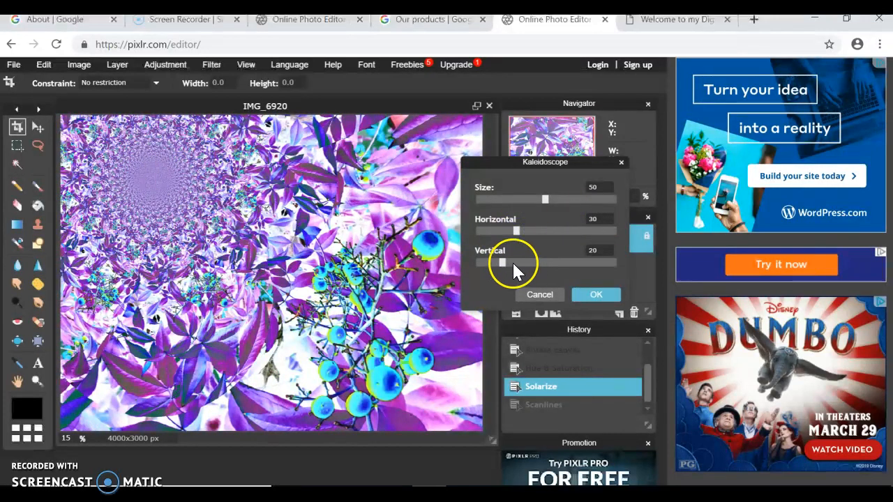
{"action": "left_click", "coordinate": [512, 262]}
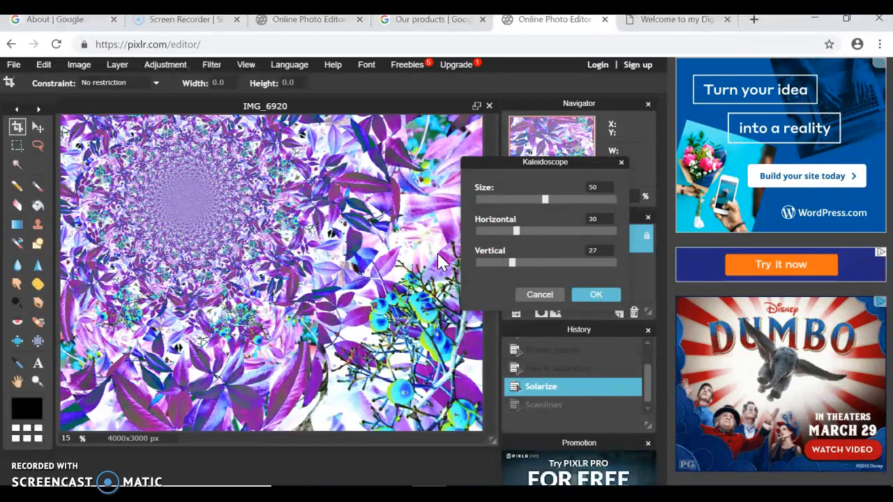
{"action": "left_click", "coordinate": [604, 296]}
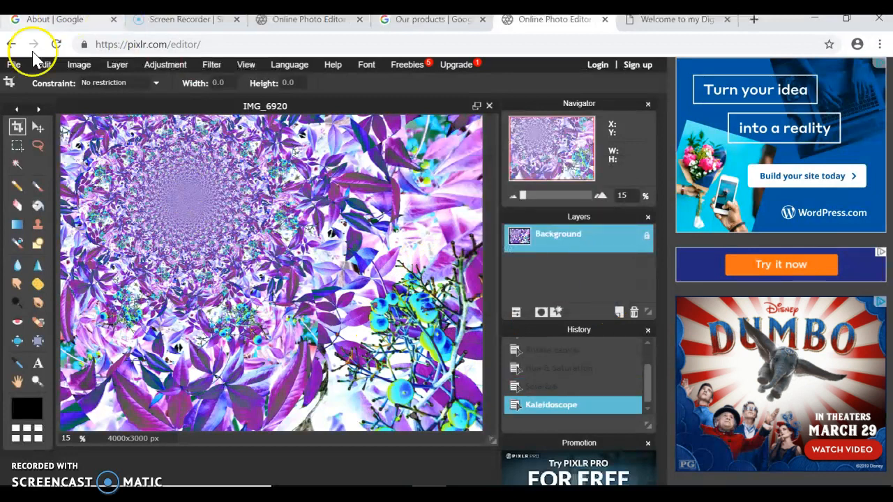
Save the edited photo to the computer as the JPEG 'thirds' in Downloads.
{"action": "left_click", "coordinate": [14, 64]}
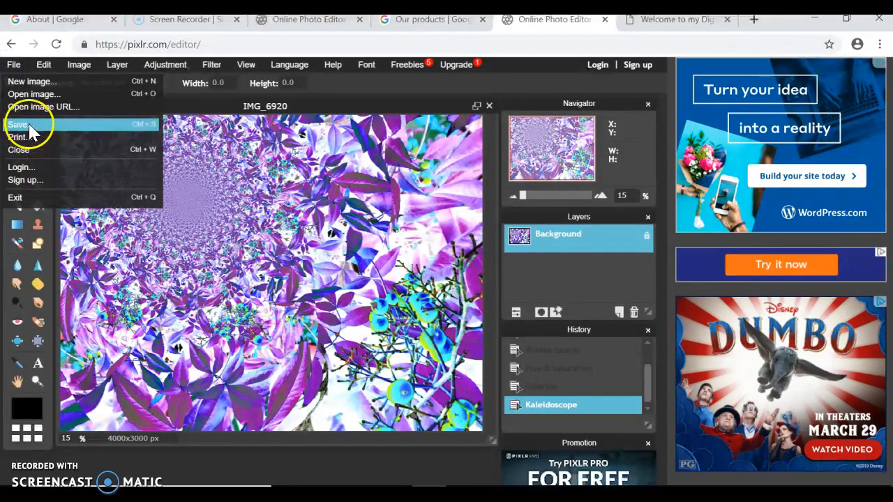
{"action": "left_click", "coordinate": [21, 124]}
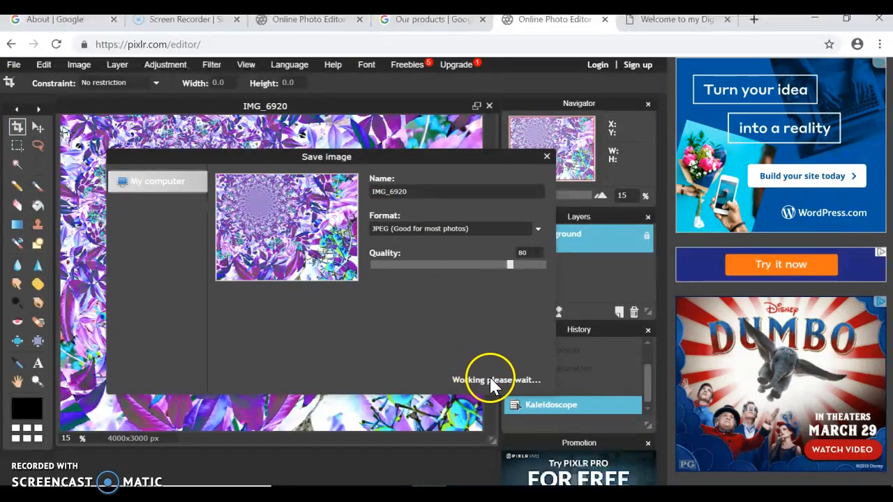
{"action": "left_click", "coordinate": [523, 378]}
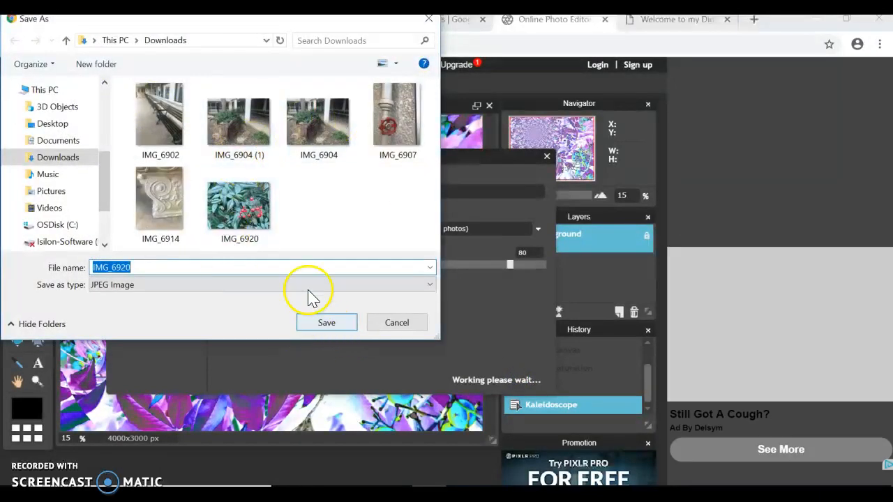
{"action": "type", "text": "thirds"}
{"action": "key", "text": "Return"}
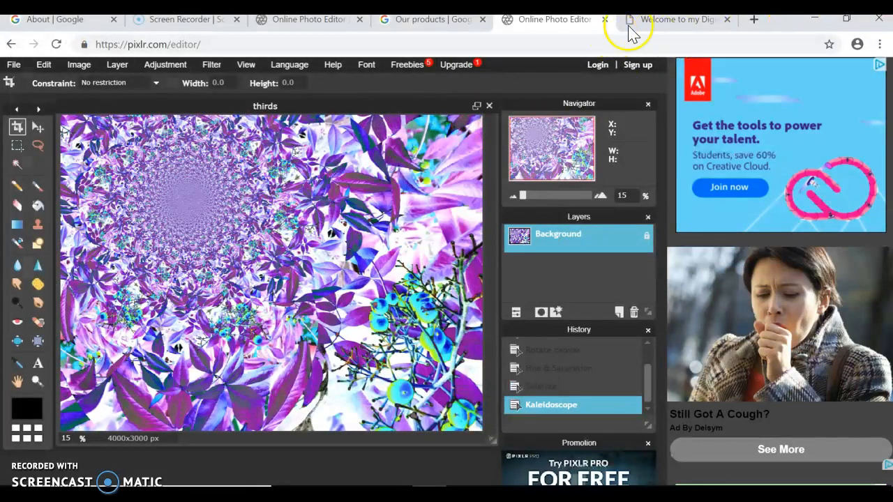
In a new tab, browse the Google apps grid for more products.
{"action": "left_click", "coordinate": [759, 23]}
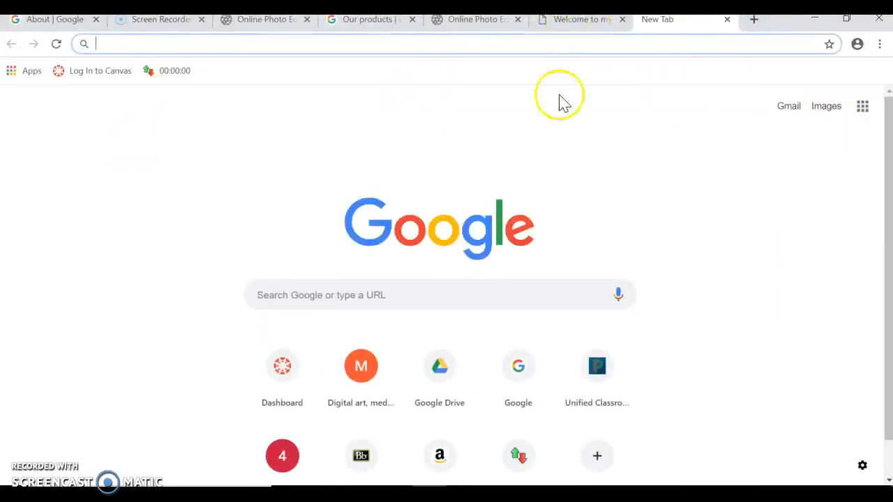
{"action": "left_click", "coordinate": [863, 112]}
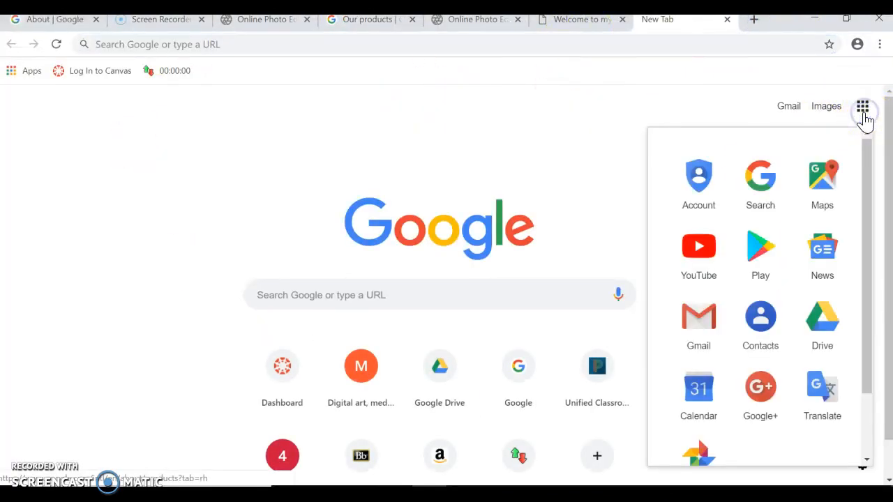
{"action": "left_click", "coordinate": [864, 115]}
{"action": "left_click", "coordinate": [864, 115]}
{"action": "scroll", "coordinate": [795, 237], "scroll_direction": "down", "scroll_amount": 5}
{"action": "left_click", "coordinate": [798, 242]}
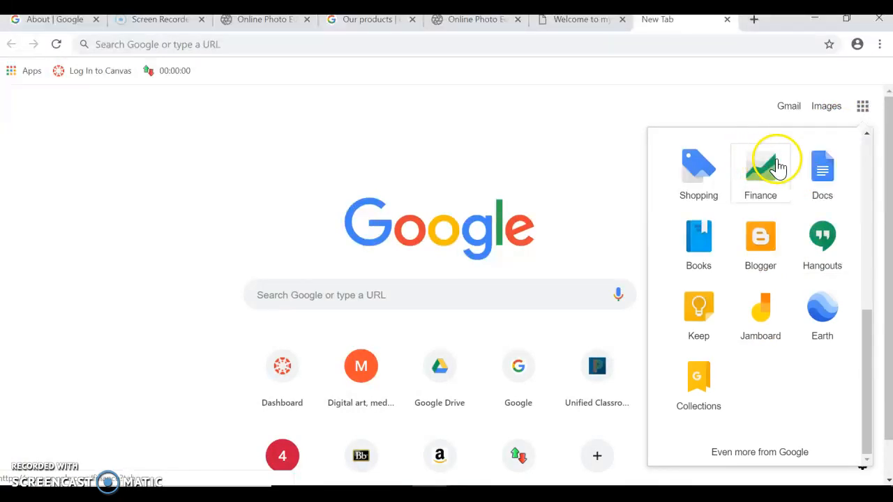
{"action": "scroll", "coordinate": [809, 185], "scroll_direction": "up", "scroll_amount": 5}
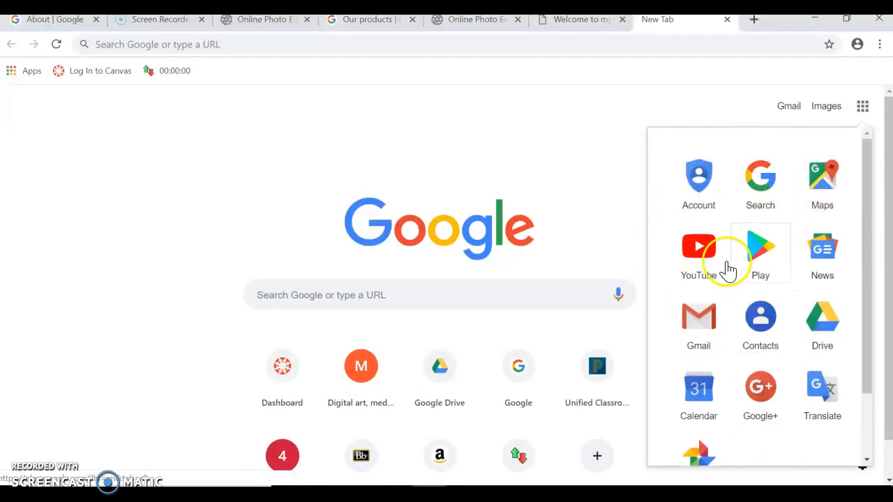
{"action": "scroll", "coordinate": [705, 267], "scroll_direction": "down", "scroll_amount": 6}
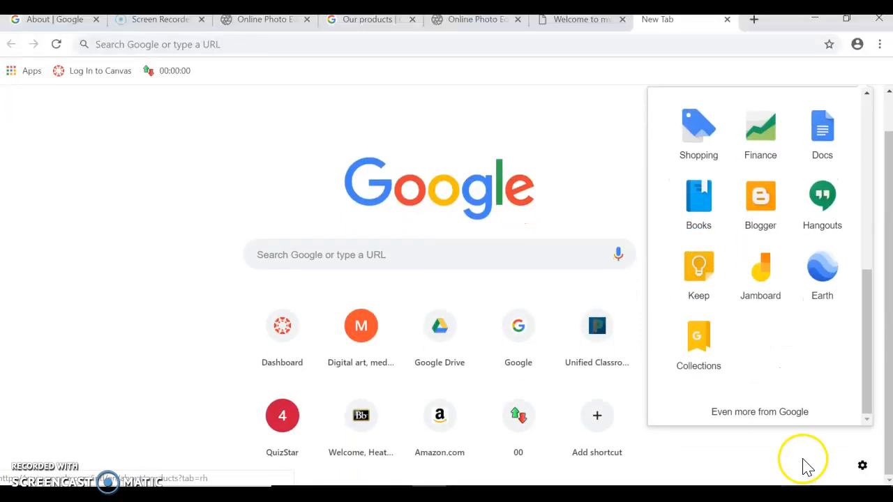
On Google's All products page, scroll down to Sites and open it.
{"action": "left_click", "coordinate": [790, 413]}
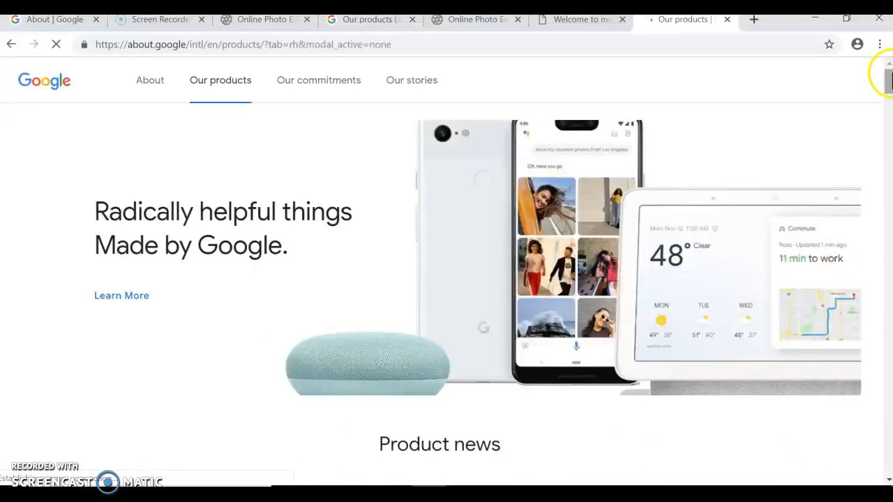
{"action": "left_click_drag", "start_coordinate": [886, 77], "coordinate": [888, 397]}
{"action": "scroll", "coordinate": [657, 283], "scroll_direction": "down", "scroll_amount": 3}
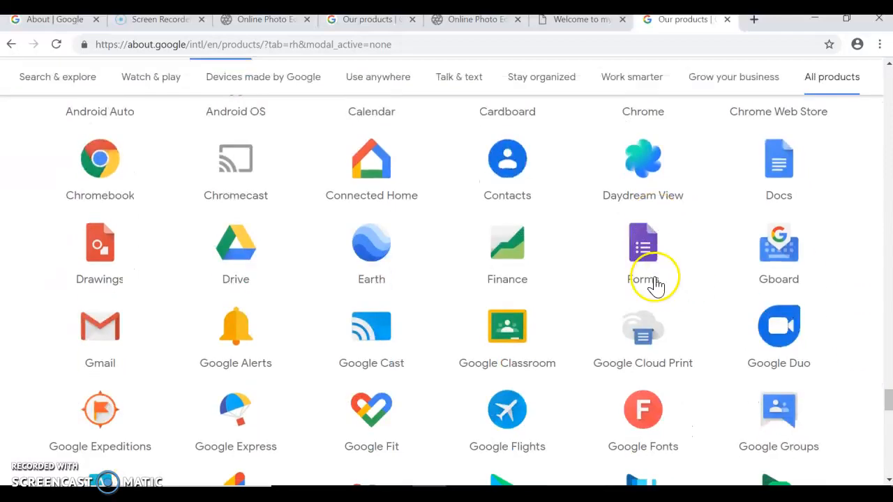
{"action": "scroll", "coordinate": [655, 286], "scroll_direction": "down", "scroll_amount": 10}
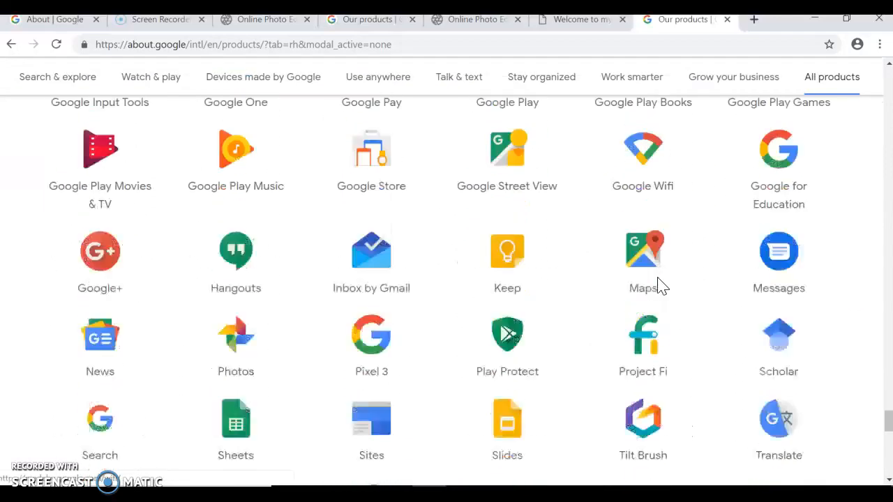
{"action": "left_click", "coordinate": [362, 224]}
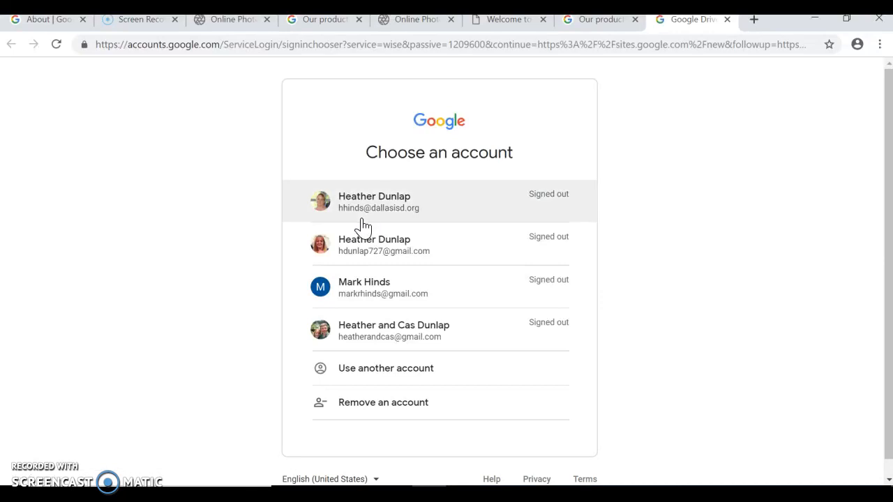
Sign in with a different account by entering the school email and account password.
{"action": "left_click", "coordinate": [388, 369]}
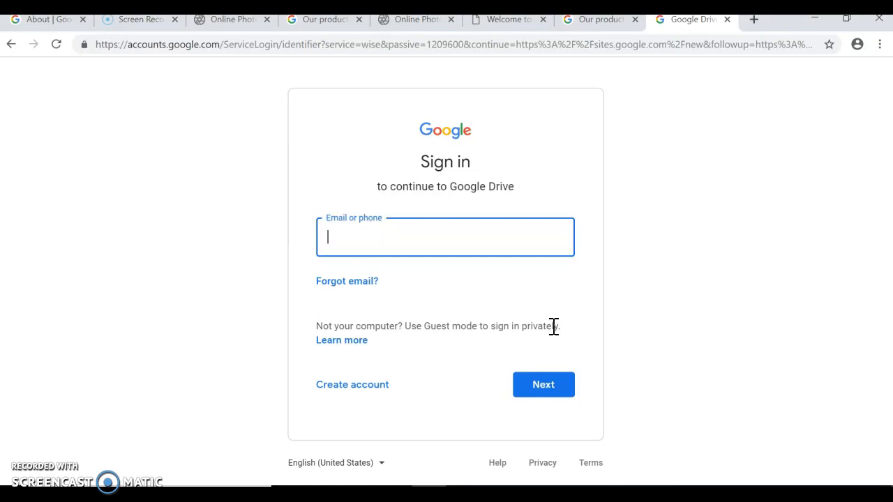
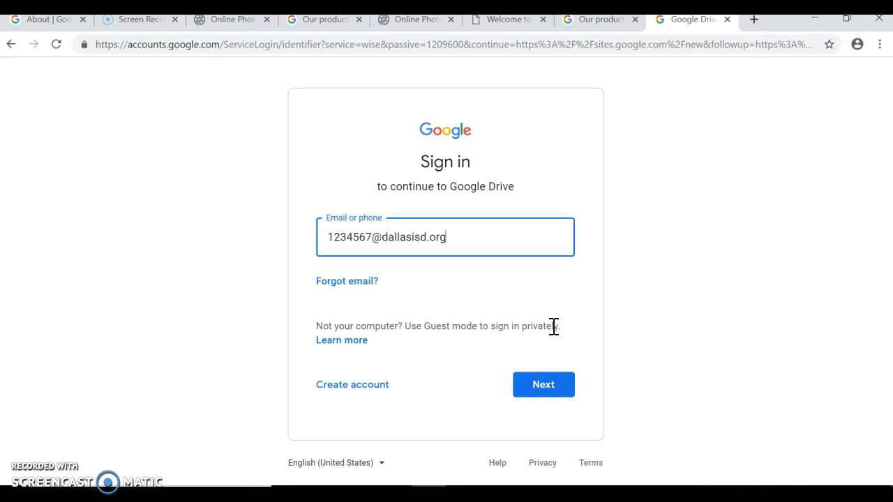
{"action": "left_click", "coordinate": [544, 385]}
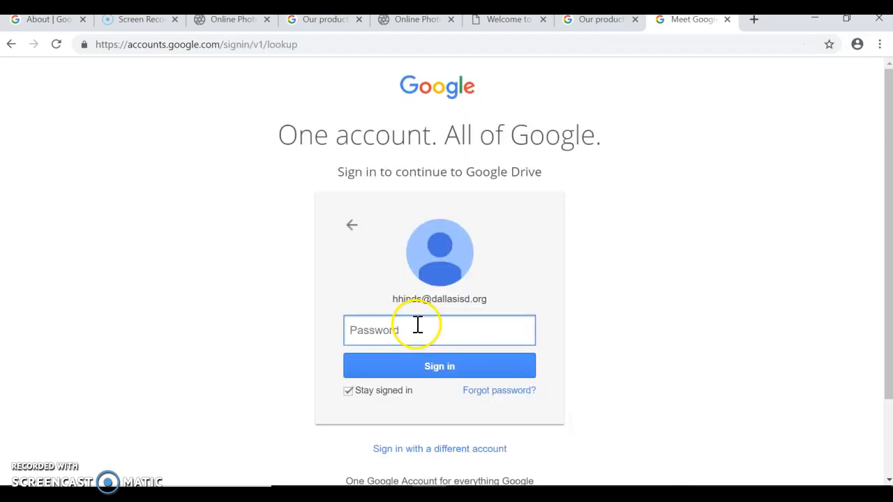
{"action": "left_click", "coordinate": [417, 325]}
{"action": "type", "text": "•"}
{"action": "key", "text": "Return"}
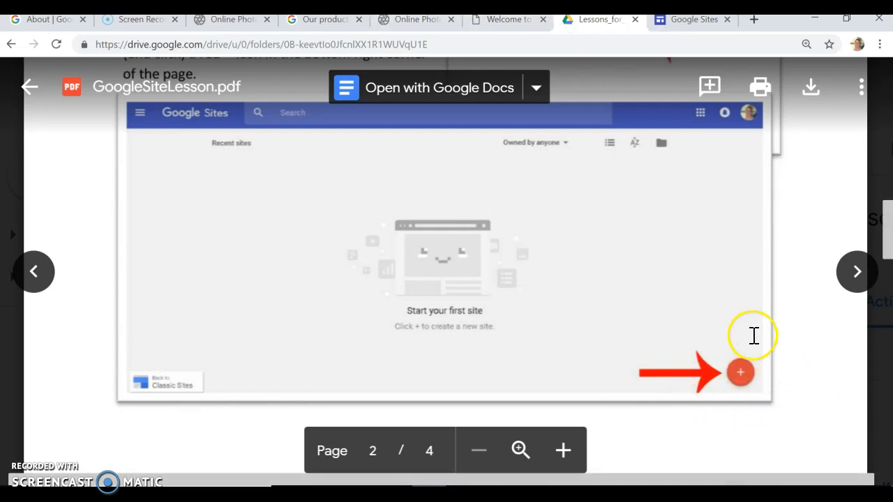
From the Google Sites tab, start a new blank site with Create new site.
{"action": "left_click", "coordinate": [676, 26]}
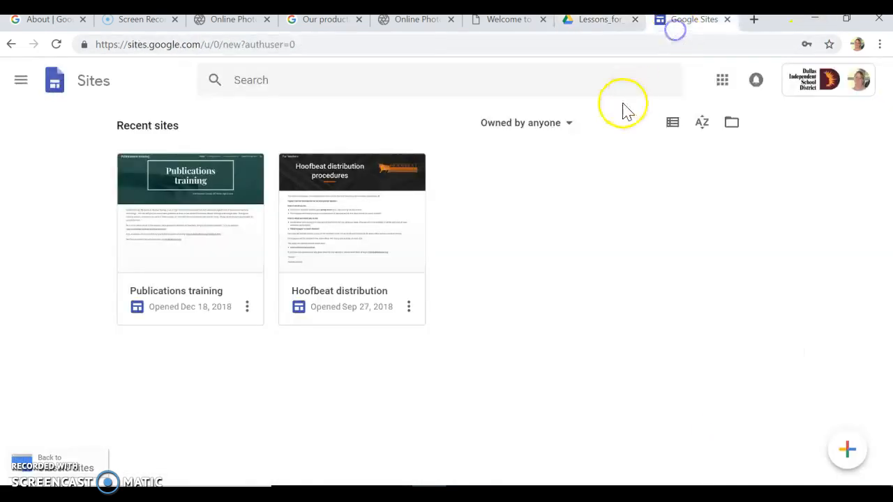
{"action": "right_click", "coordinate": [518, 261]}
{"action": "left_click", "coordinate": [493, 216]}
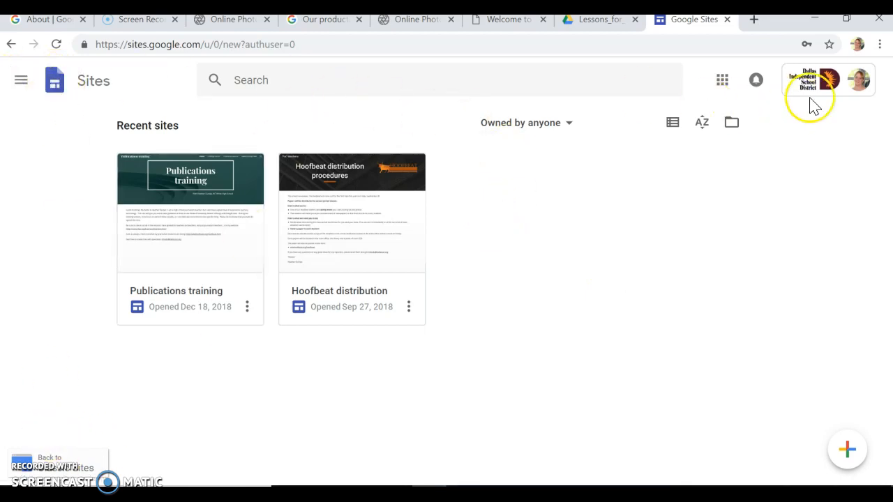
{"action": "left_click", "coordinate": [846, 448]}
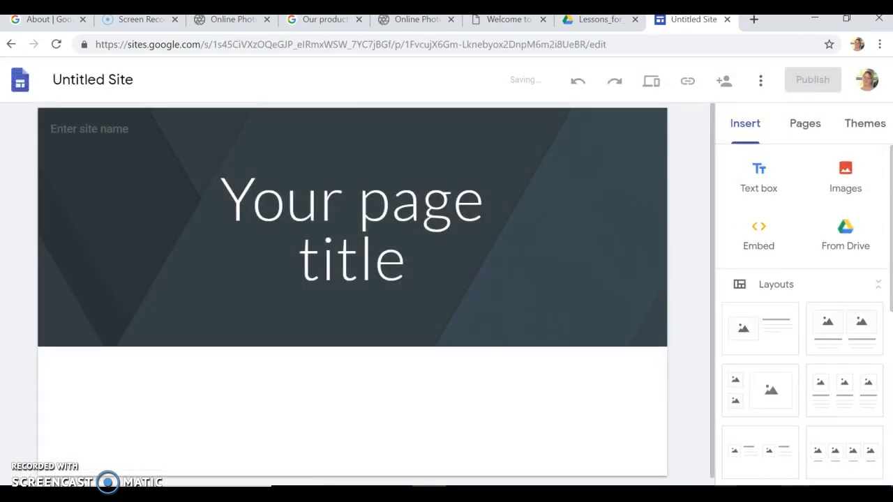
Replace the placeholder page title with 'Heather's photos'.
{"action": "left_click", "coordinate": [355, 239]}
{"action": "triple_click", "coordinate": [355, 239]}
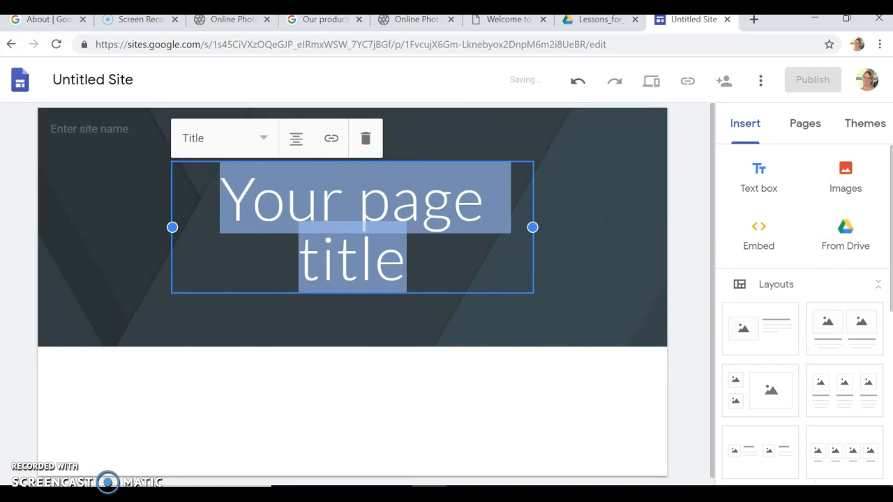
{"action": "type", "text": "Heather"}
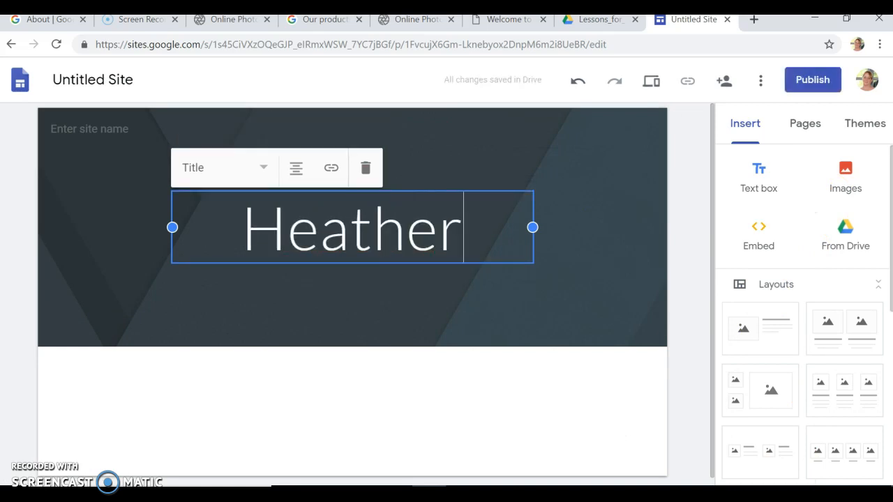
{"action": "type", "text": "'s photos"}
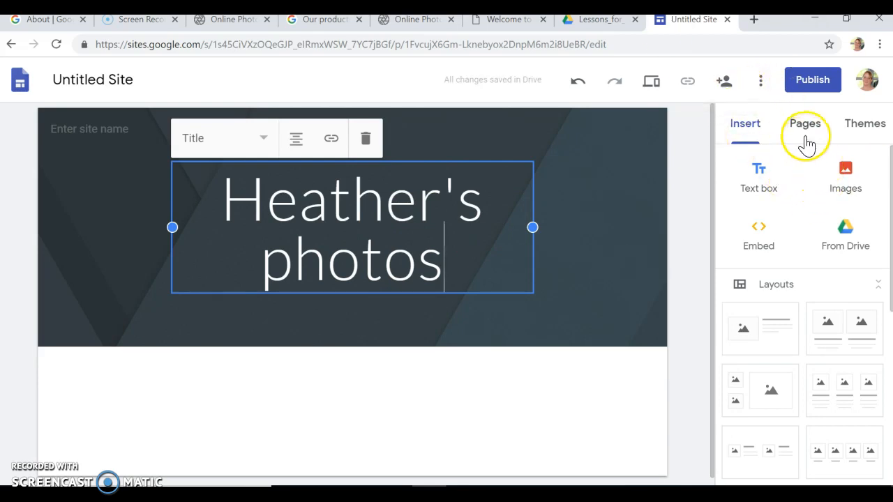
{"action": "left_click", "coordinate": [415, 379]}
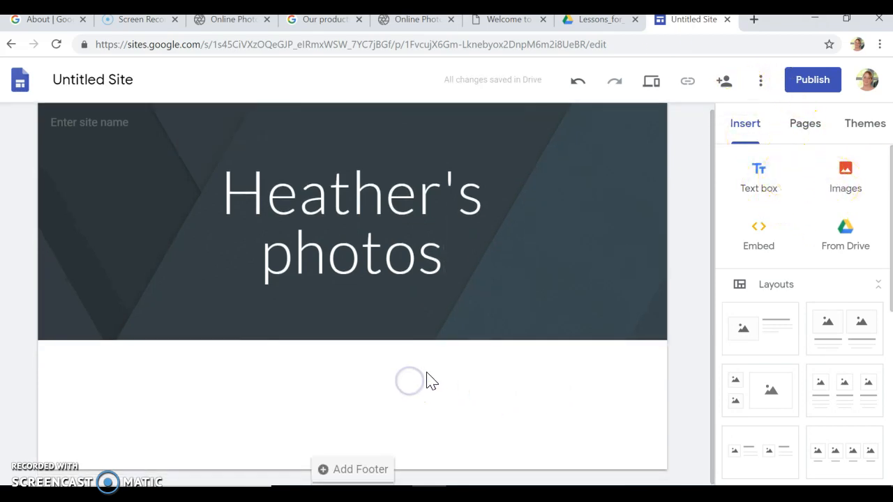
Name the site 'Photos by Heather' in the header.
{"action": "left_click", "coordinate": [54, 122]}
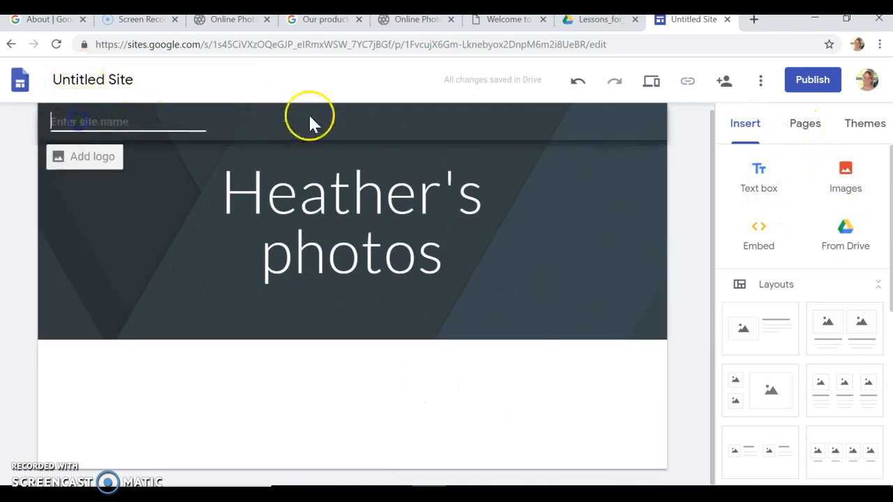
{"action": "type", "text": "Photos"}
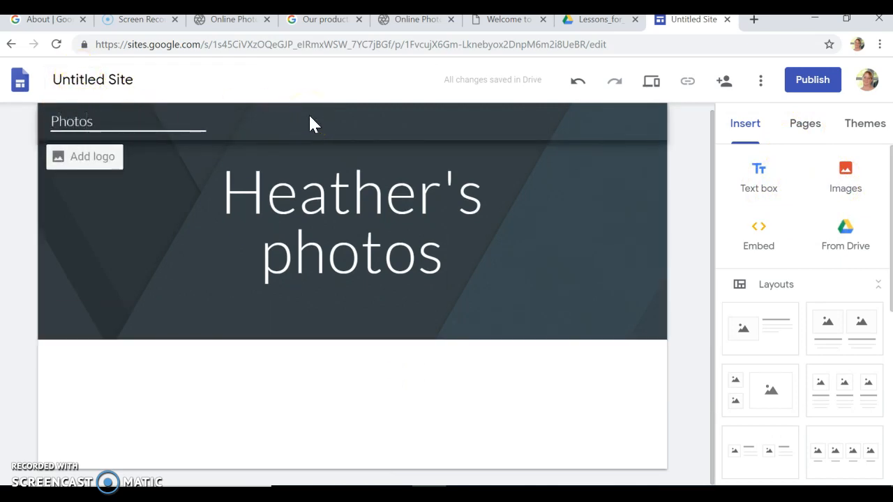
{"action": "type", "text": " by Heather"}
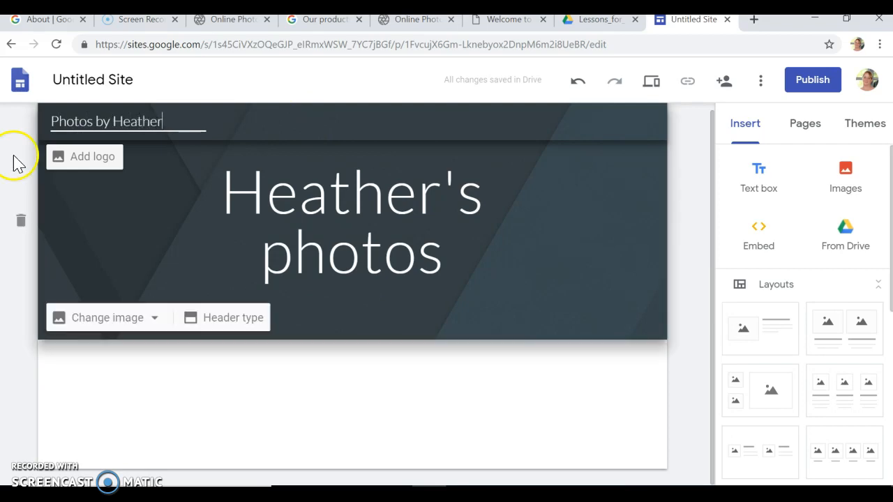
{"action": "left_click", "coordinate": [105, 82]}
{"action": "left_click", "coordinate": [255, 273]}
{"action": "left_click", "coordinate": [339, 384]}
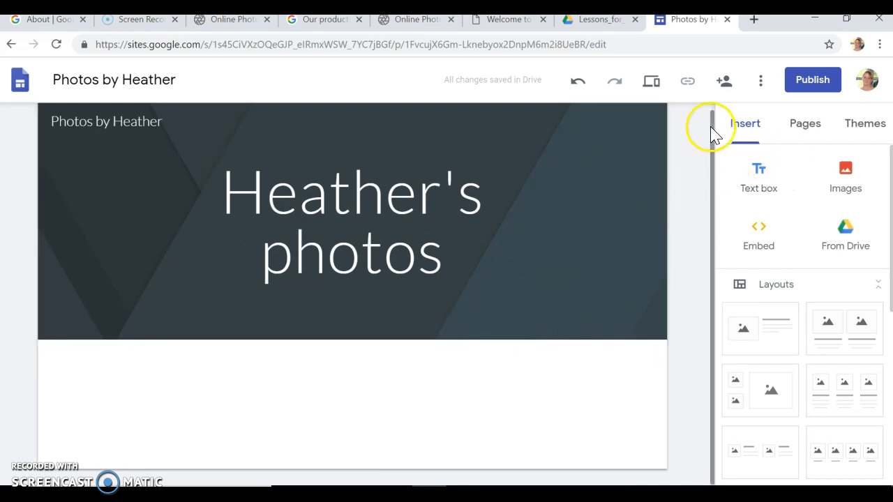
{"action": "left_click", "coordinate": [336, 395]}
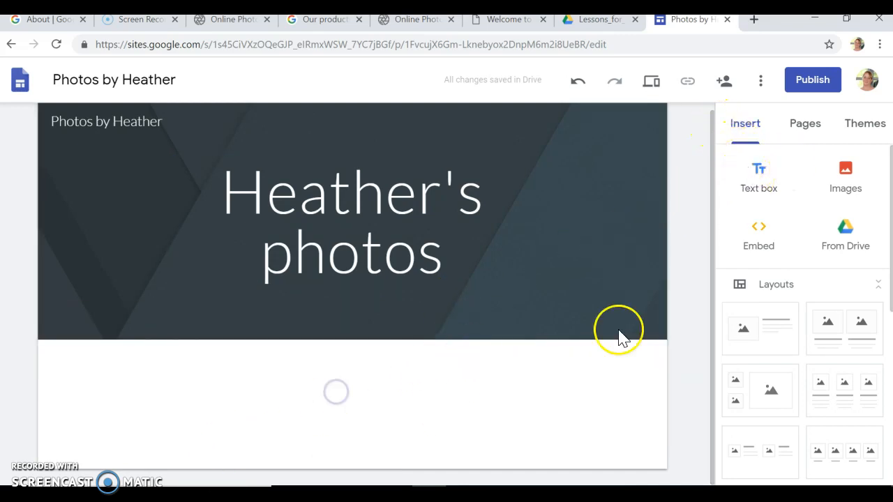
Add a text box caption saying the photo was solarized with a kaleidoscope filter, fixing the spelling.
{"action": "left_click", "coordinate": [762, 173]}
{"action": "type", "text": "Here is ap hoto that"}
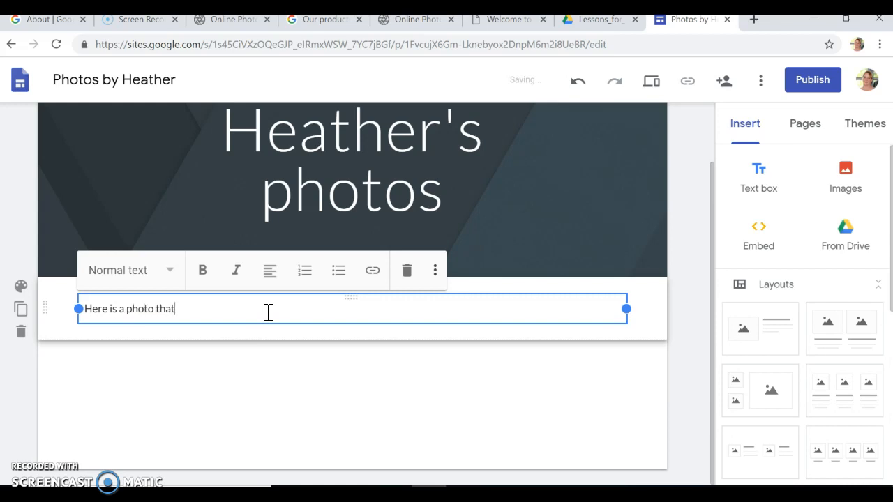
{"action": "key", "text": "BackSpace"}
{"action": "key", "text": "BackSpace"}
{"action": "type", "text": "weirds,"}
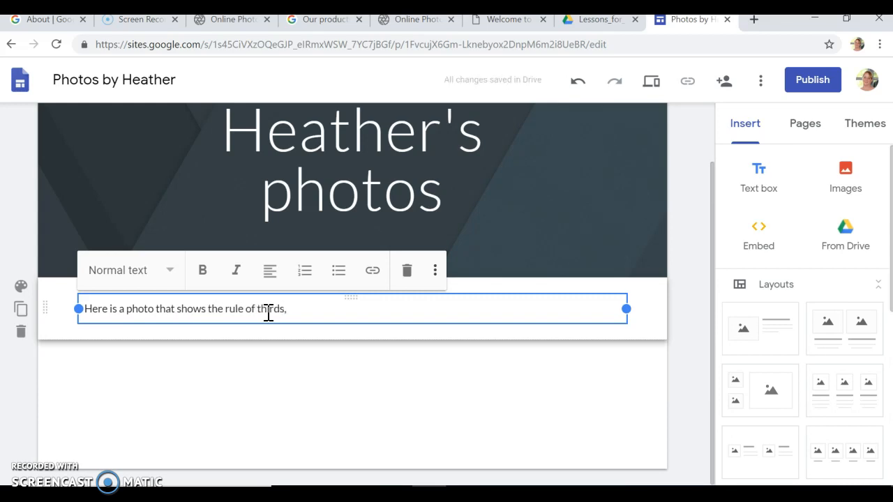
{"action": "type", "text": ". I solarized it and a"}
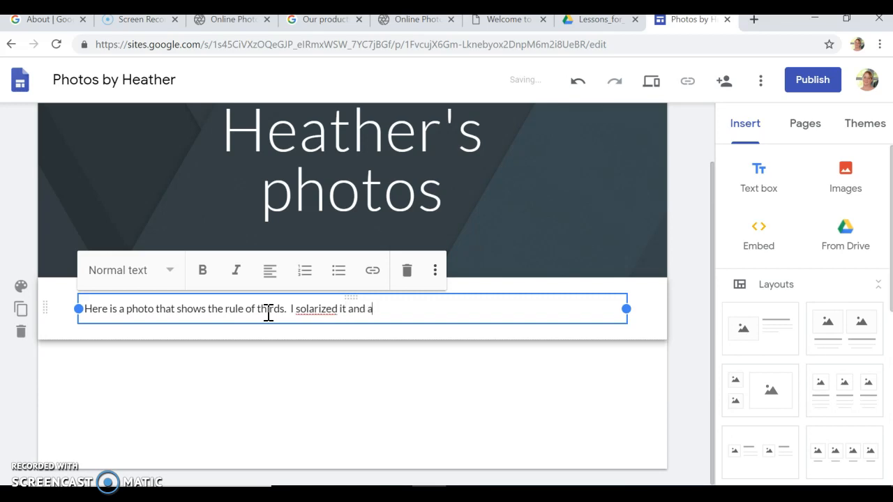
{"action": "type", "text": "pplied a kalie"}
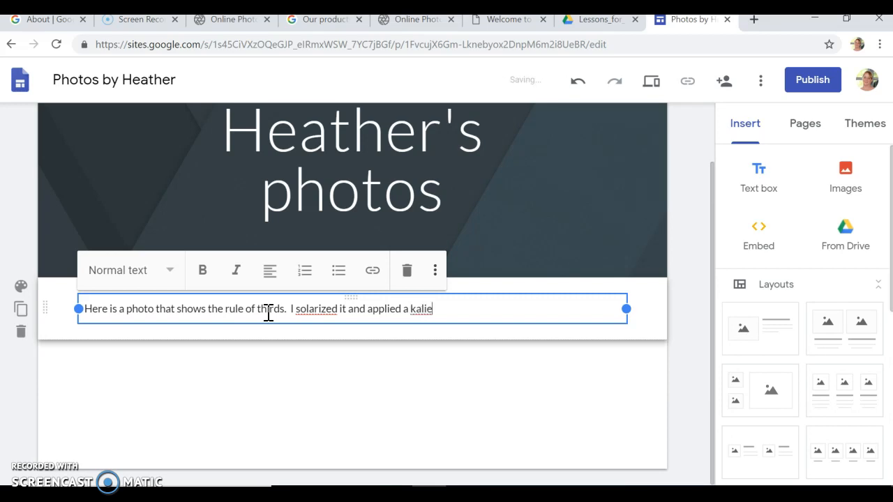
{"action": "type", "text": "dascope filter"}
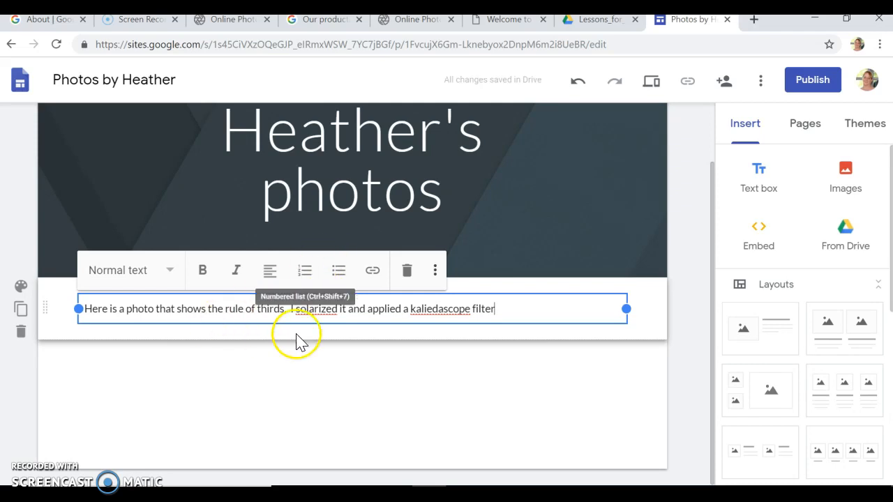
{"action": "right_click", "coordinate": [440, 310]}
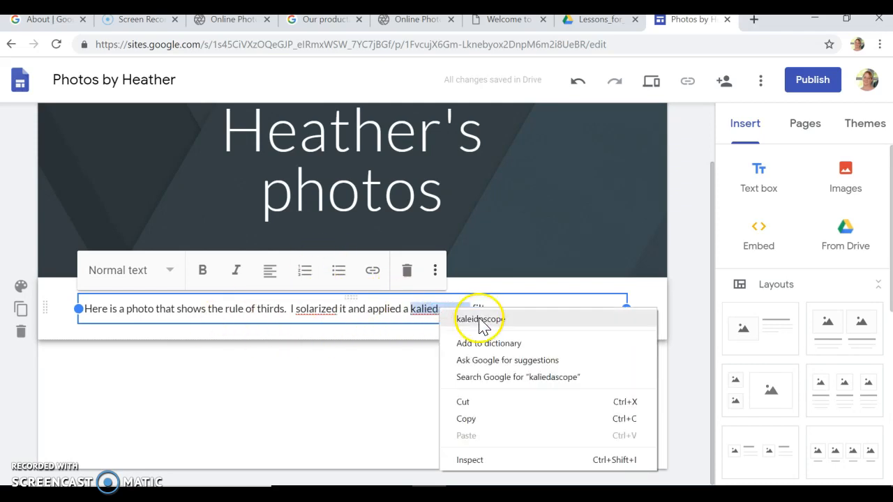
{"action": "left_click", "coordinate": [481, 319]}
{"action": "left_click", "coordinate": [546, 309]}
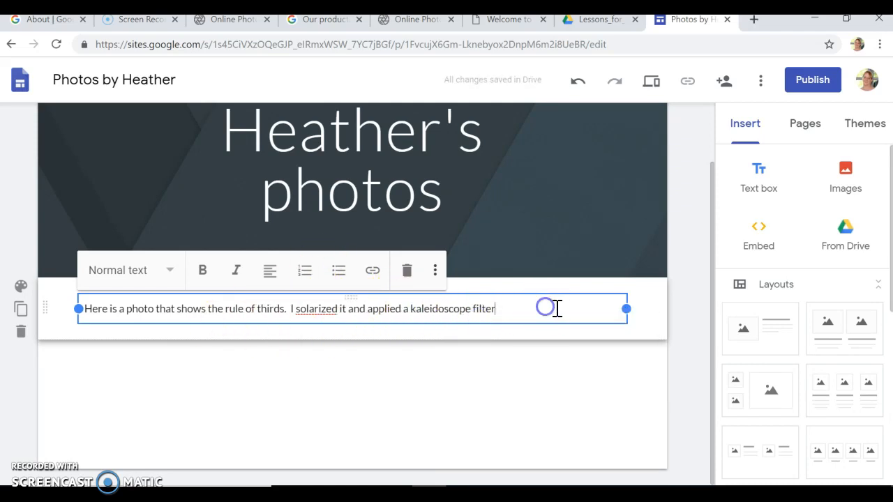
Upload the 'thirds' image onto the page below the caption.
{"action": "left_click", "coordinate": [853, 180]}
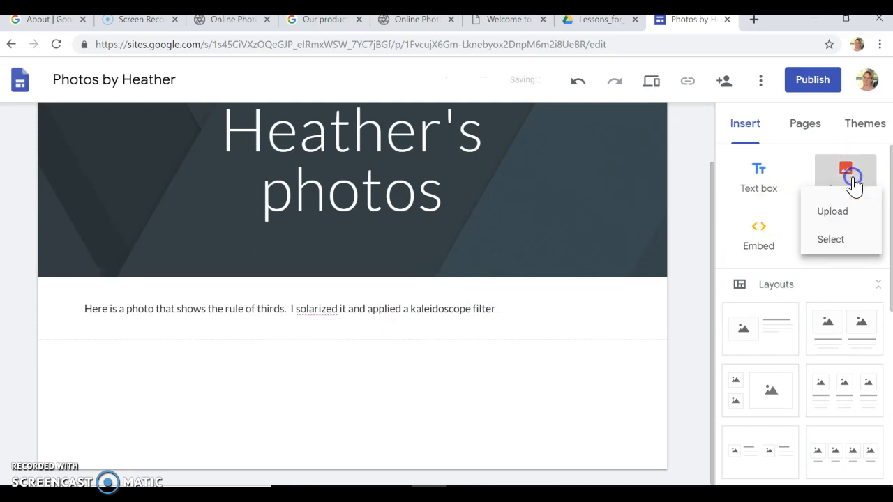
{"action": "left_click", "coordinate": [847, 227]}
{"action": "left_click", "coordinate": [304, 196]}
{"action": "left_click", "coordinate": [341, 324]}
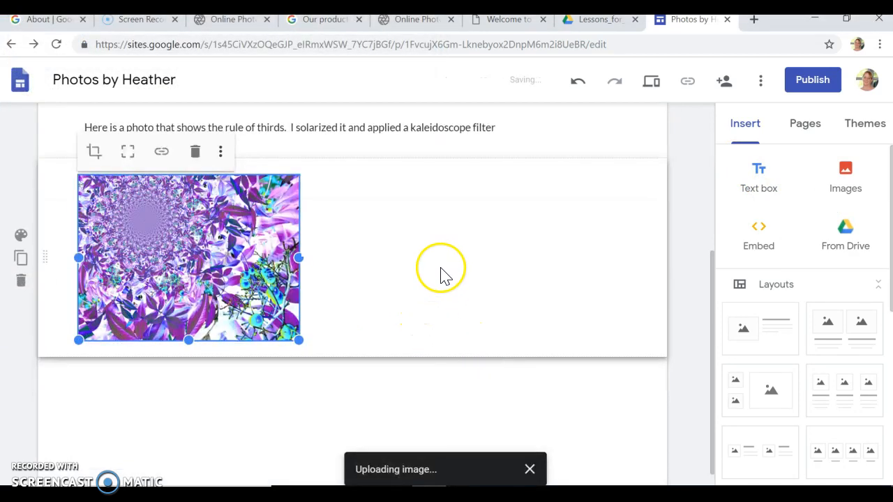
Enlarge the thirds photo by dragging its corner handle.
{"action": "left_click_drag", "start_coordinate": [298, 340], "coordinate": [325, 388]}
{"action": "left_click_drag", "start_coordinate": [331, 396], "coordinate": [346, 390]}
{"action": "left_click", "coordinate": [576, 315]}
{"action": "left_click_drag", "start_coordinate": [712, 419], "coordinate": [643, 272]}
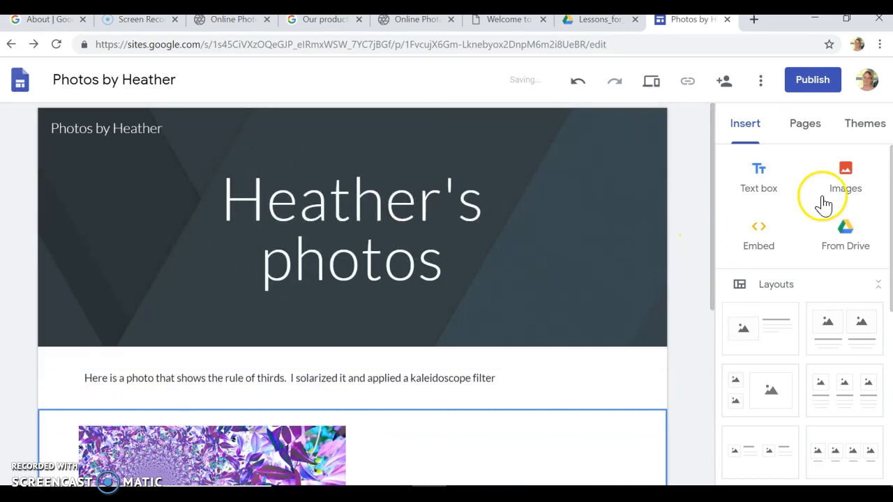
Try the pink Simple colour and the Diplomat theme, then settle on the Level theme.
{"action": "left_click", "coordinate": [865, 123]}
{"action": "left_click", "coordinate": [764, 236]}
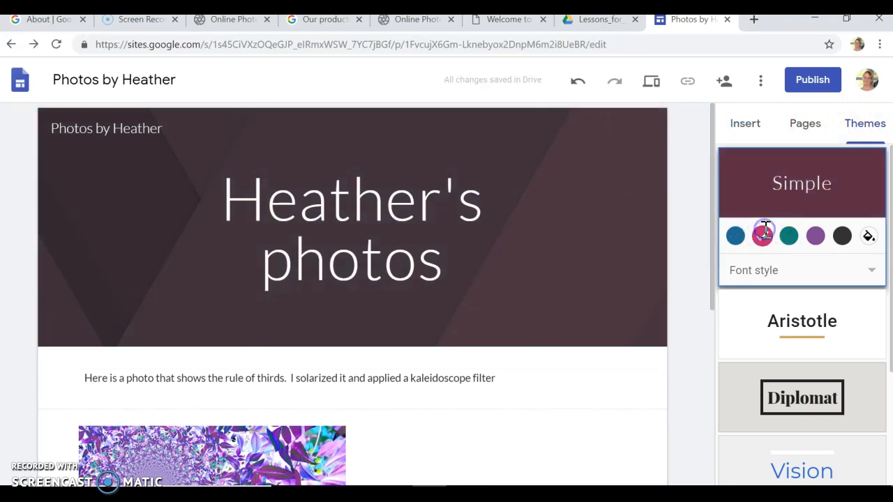
{"action": "scroll", "coordinate": [831, 293], "scroll_direction": "down", "scroll_amount": 1}
{"action": "left_click", "coordinate": [800, 362]}
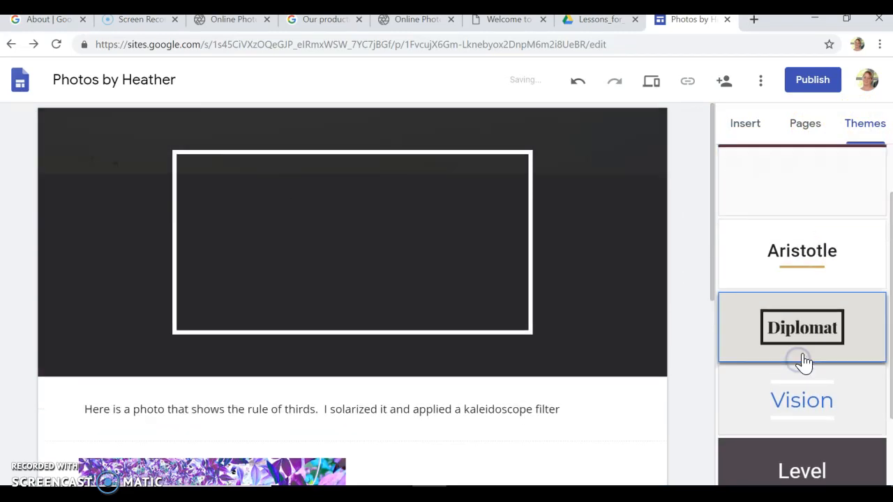
{"action": "scroll", "coordinate": [802, 353], "scroll_direction": "down", "scroll_amount": 2}
{"action": "left_click", "coordinate": [807, 343]}
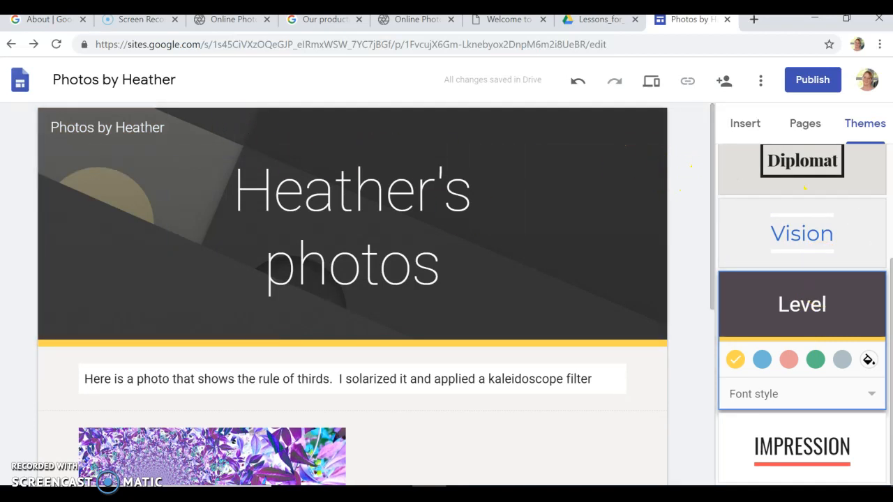
{"action": "scroll", "coordinate": [863, 355], "scroll_direction": "up", "scroll_amount": 3}
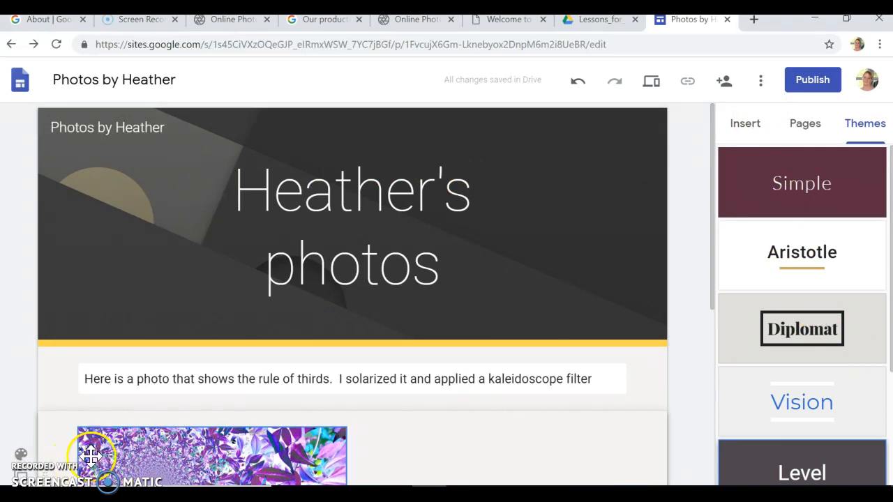
{"action": "scroll", "coordinate": [471, 315], "scroll_direction": "down", "scroll_amount": 5}
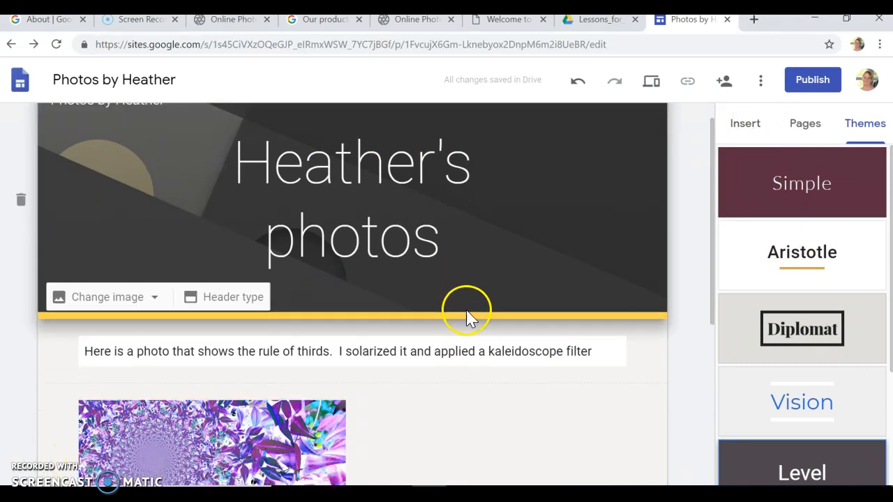
{"action": "scroll", "coordinate": [590, 295], "scroll_direction": "up", "scroll_amount": 5}
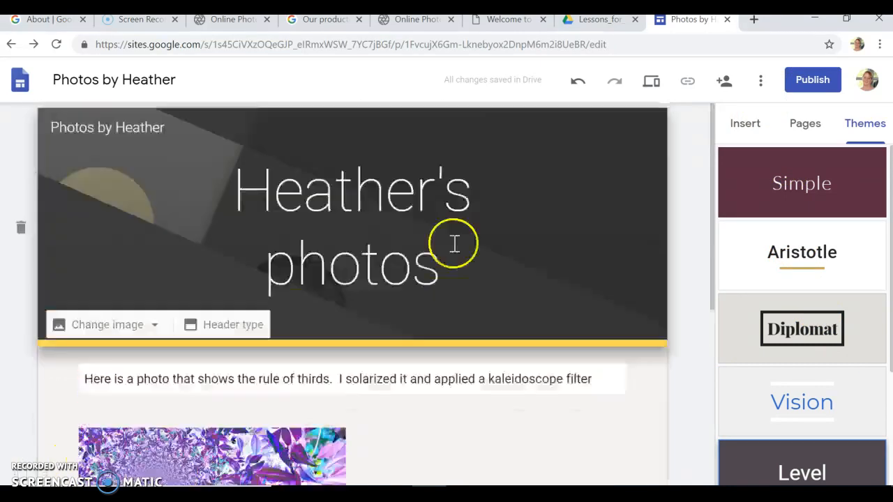
Add a period after 'filter' at the end of the caption, keeping normal text style.
{"action": "left_click", "coordinate": [342, 376]}
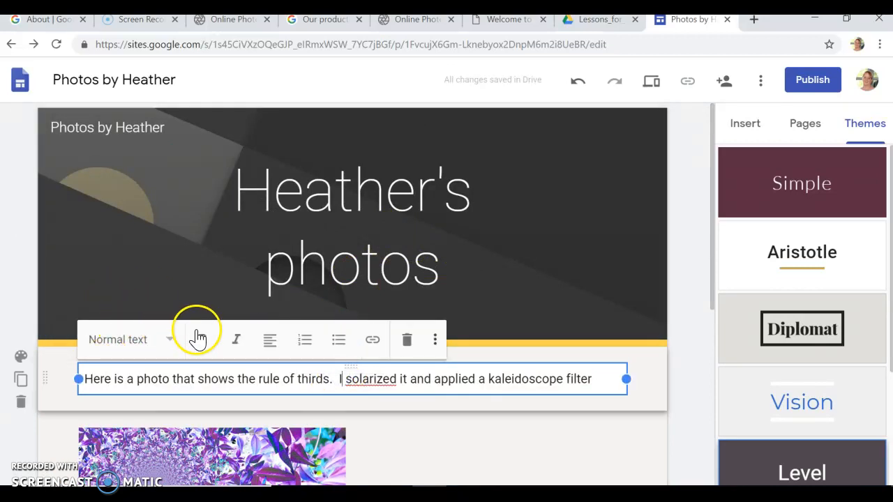
{"action": "left_click", "coordinate": [171, 341]}
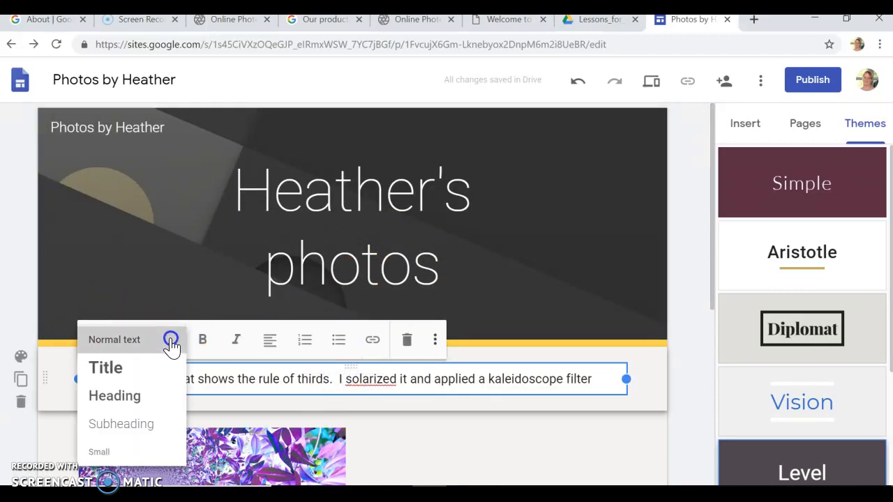
{"action": "left_click", "coordinate": [171, 341]}
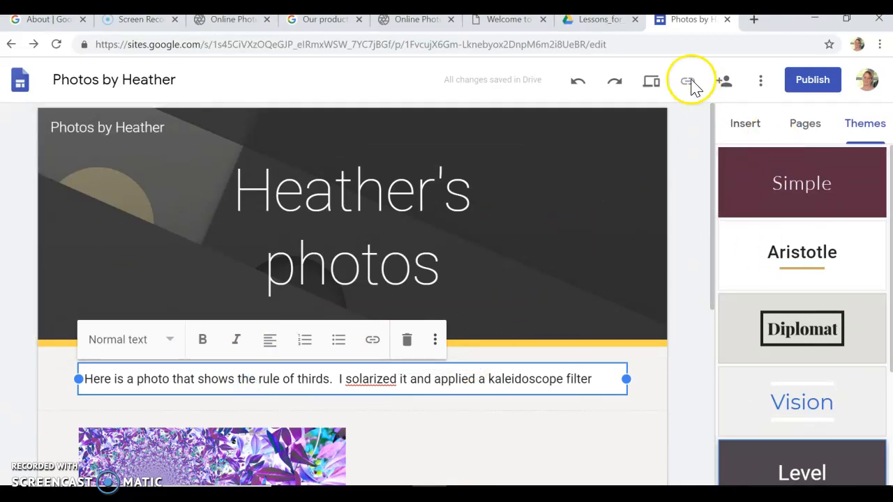
{"action": "scroll", "coordinate": [404, 412], "scroll_direction": "down", "scroll_amount": 1}
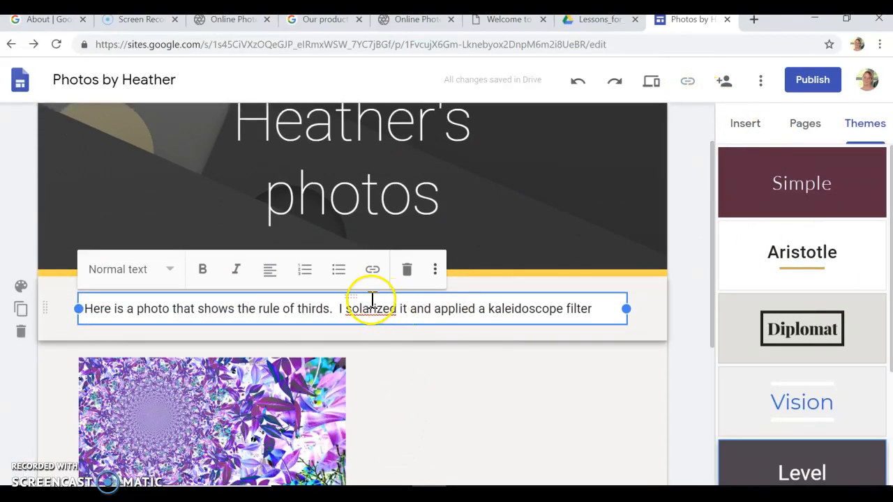
{"action": "left_click_drag", "start_coordinate": [339, 309], "coordinate": [693, 345]}
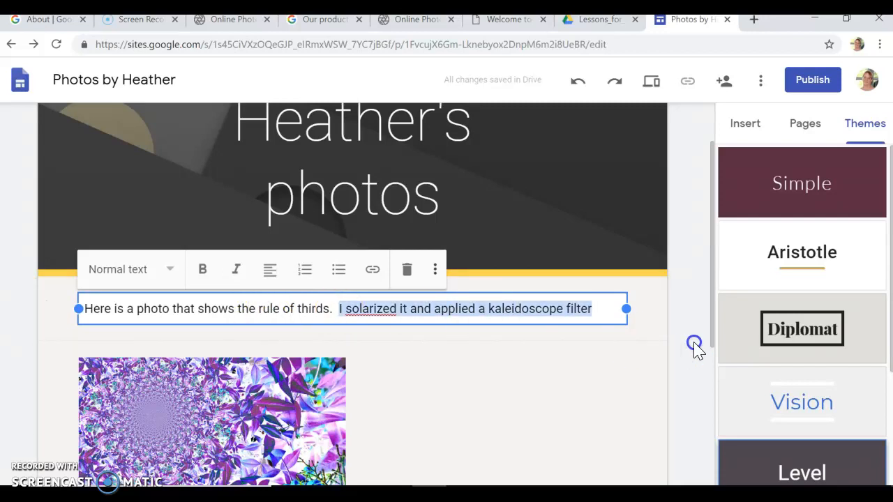
{"action": "left_click", "coordinate": [625, 315]}
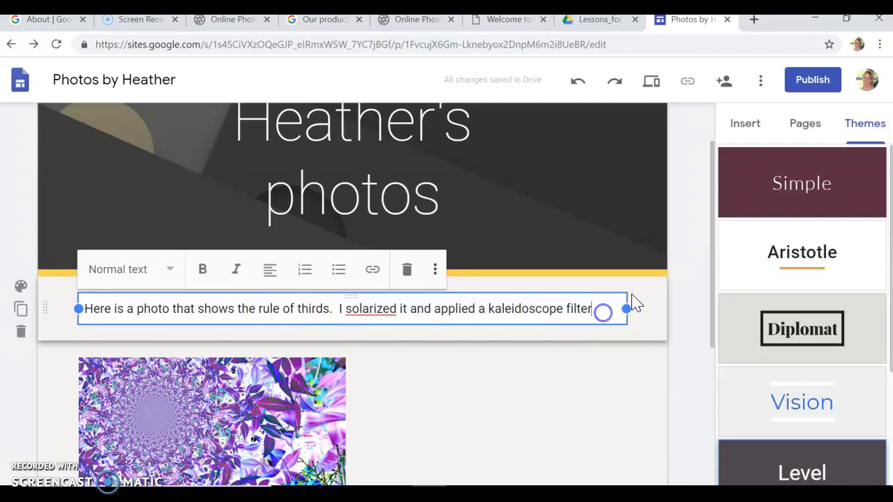
{"action": "type", "text": "."}
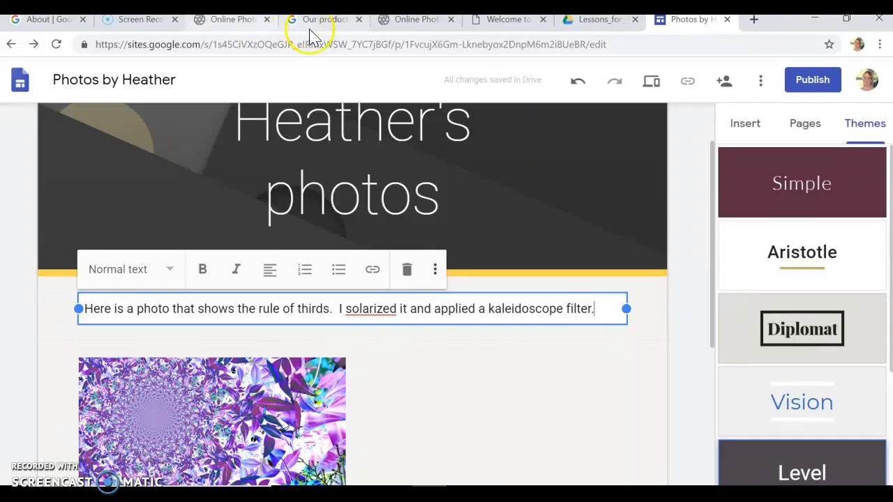
Check the Pixlr editor tab, then return to the site editor.
{"action": "left_click", "coordinate": [416, 21]}
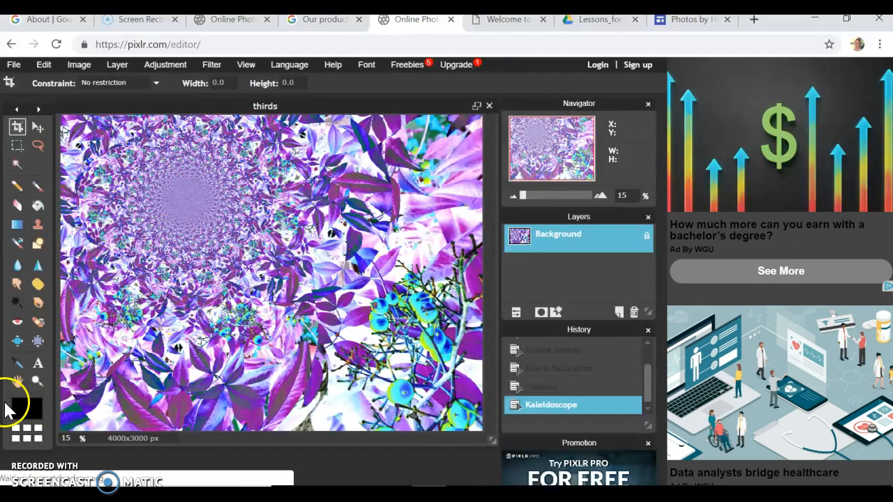
{"action": "left_click", "coordinate": [686, 24]}
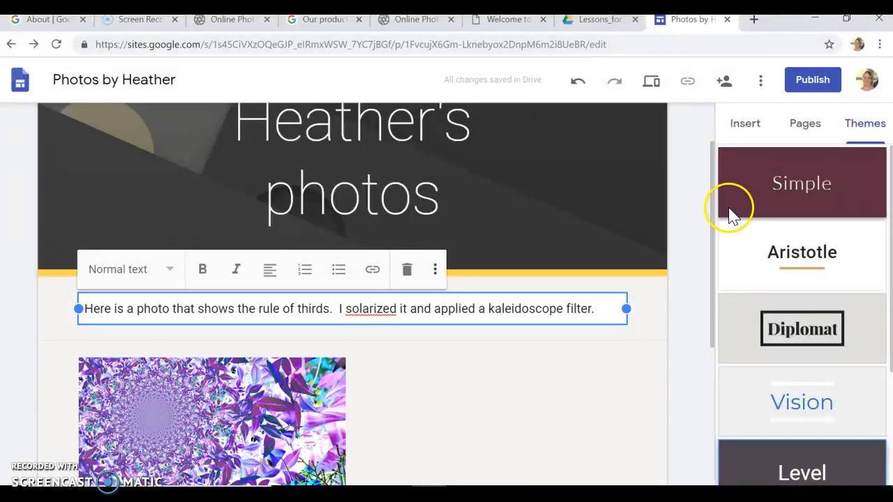
{"action": "scroll", "coordinate": [572, 305], "scroll_direction": "down", "scroll_amount": 4}
{"action": "scroll", "coordinate": [574, 302], "scroll_direction": "up", "scroll_amount": 5}
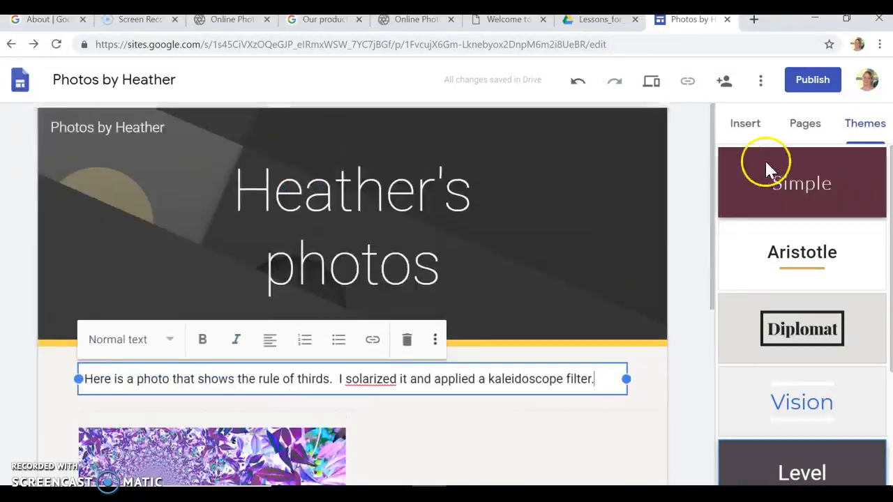
Publish the site, keeping the prefilled web address.
{"action": "left_click", "coordinate": [814, 83]}
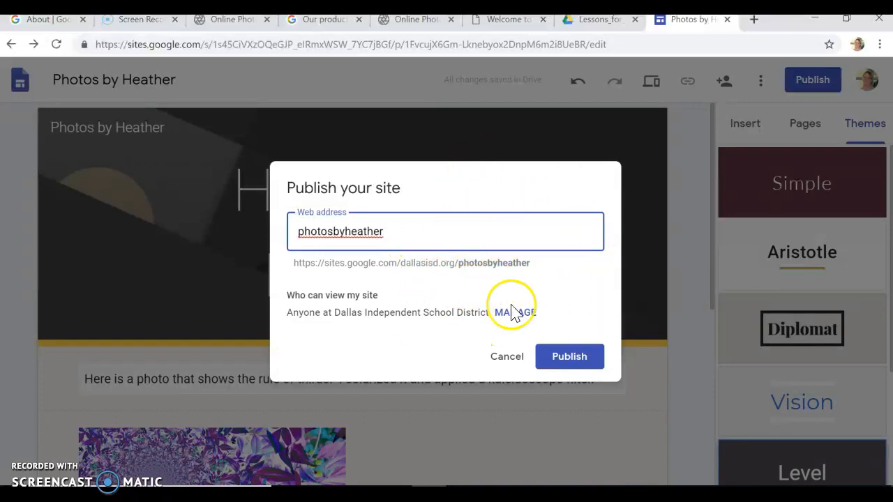
{"action": "left_click", "coordinate": [570, 359]}
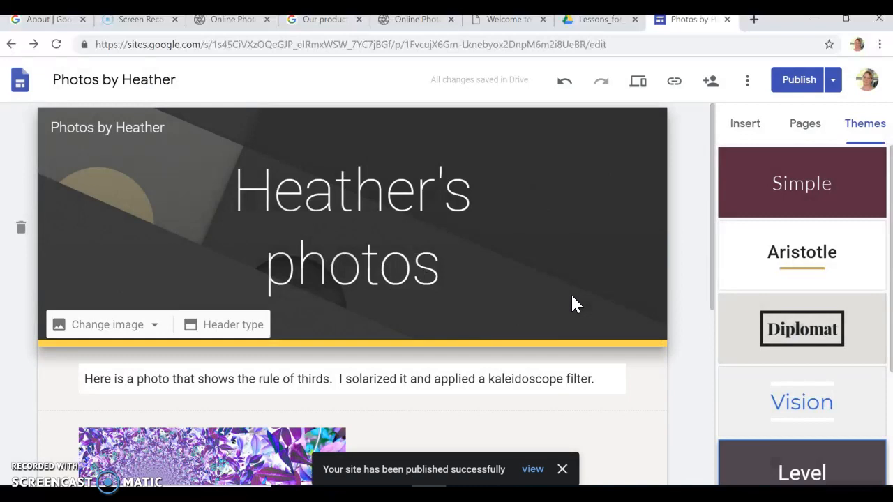
{"action": "left_click", "coordinate": [355, 464]}
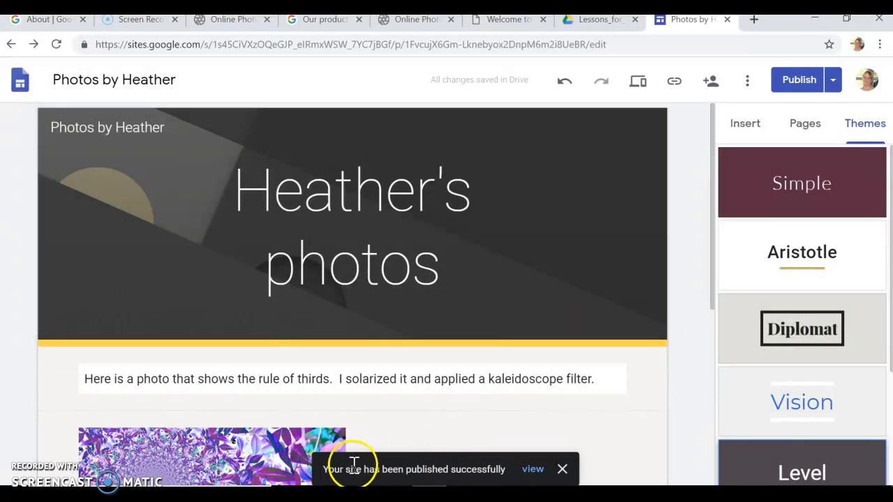
View the live site in a new tab, highlighting 'rule of thirds' and the caption's second sentence.
{"action": "left_click", "coordinate": [532, 472]}
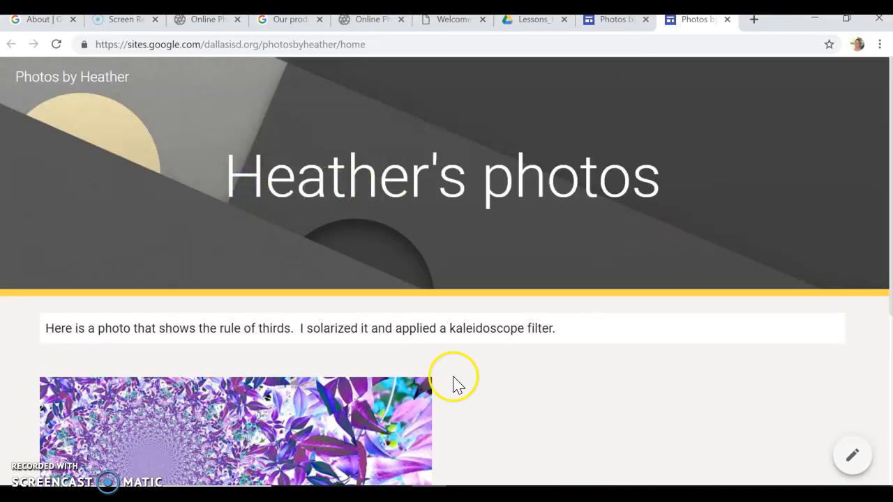
{"action": "scroll", "coordinate": [382, 370], "scroll_direction": "down", "scroll_amount": 4}
{"action": "scroll", "coordinate": [383, 370], "scroll_direction": "up", "scroll_amount": 1}
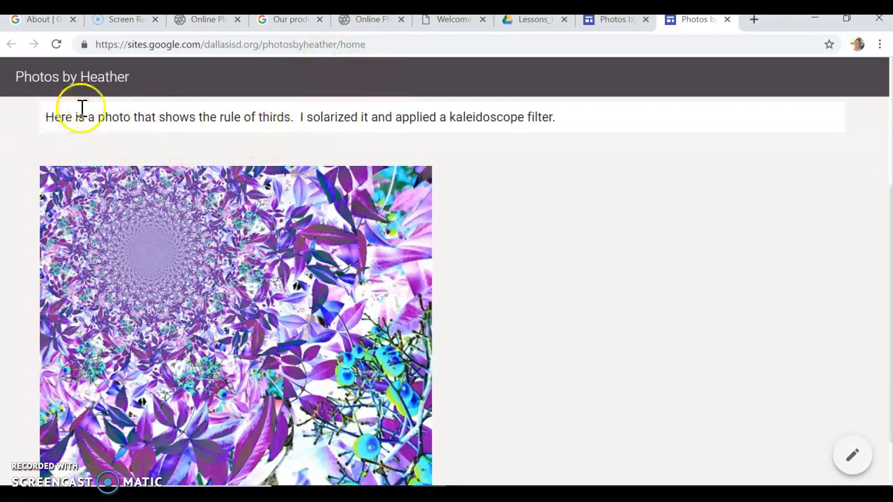
{"action": "left_click_drag", "start_coordinate": [291, 118], "coordinate": [216, 120]}
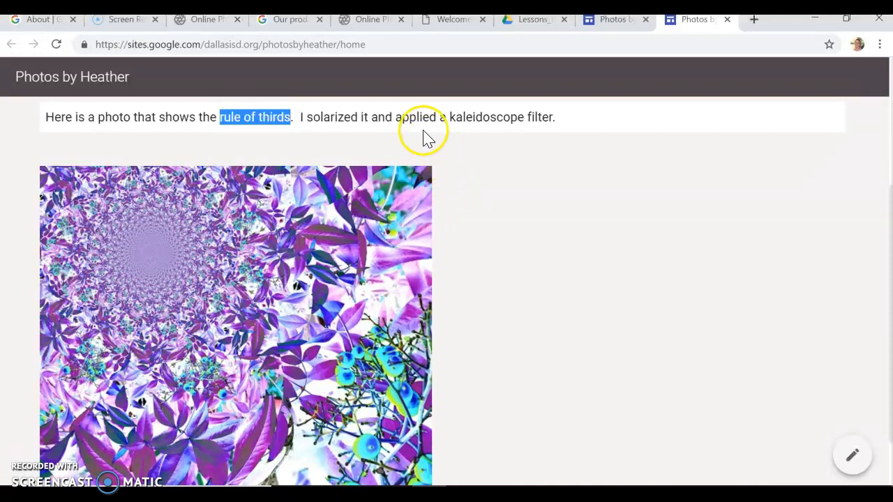
{"action": "left_click_drag", "start_coordinate": [565, 120], "coordinate": [301, 132]}
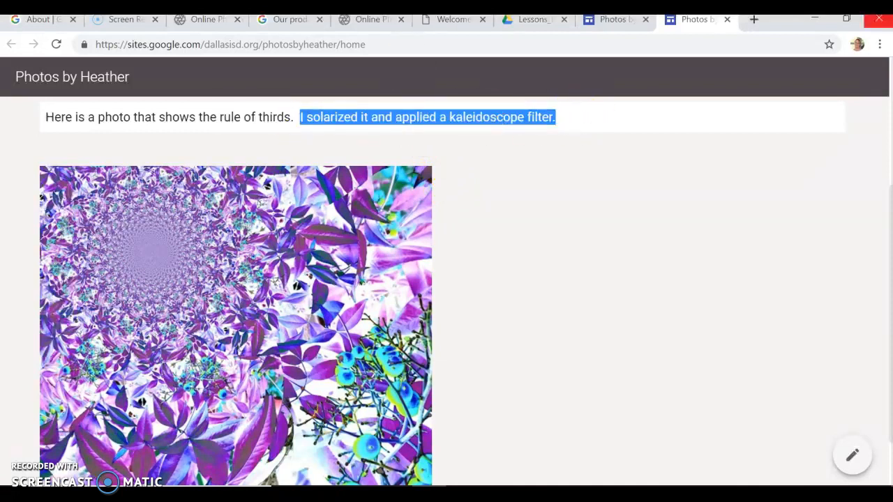